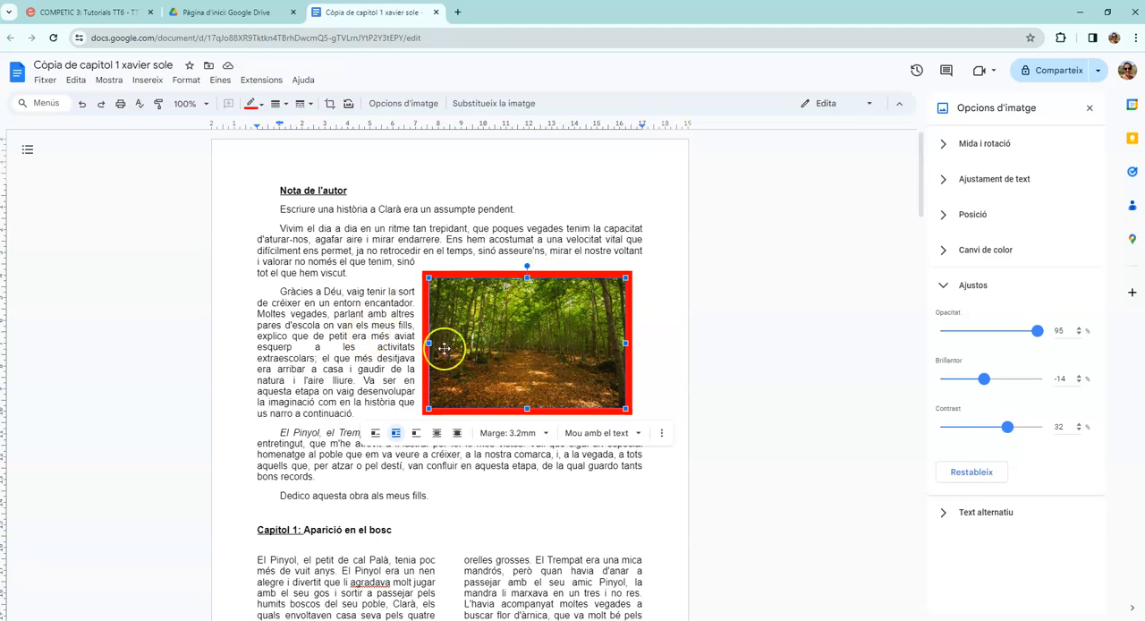
# Search the web for "bosc" images to insert in the dialogue passage between "el Trempat es posava a lladrar" and "entre els lladrucs".
pyautogui.scroll(-10, 290, 409)
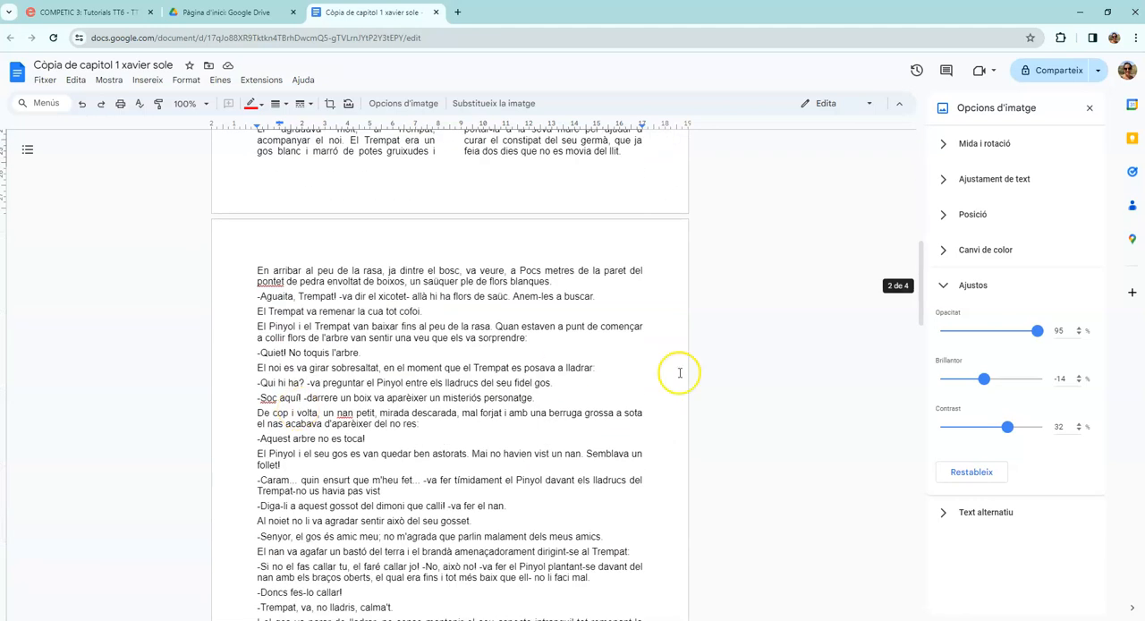
pyautogui.click(148, 83)
pyautogui.moveTo(462, 367); pyautogui.dragTo(460, 383)
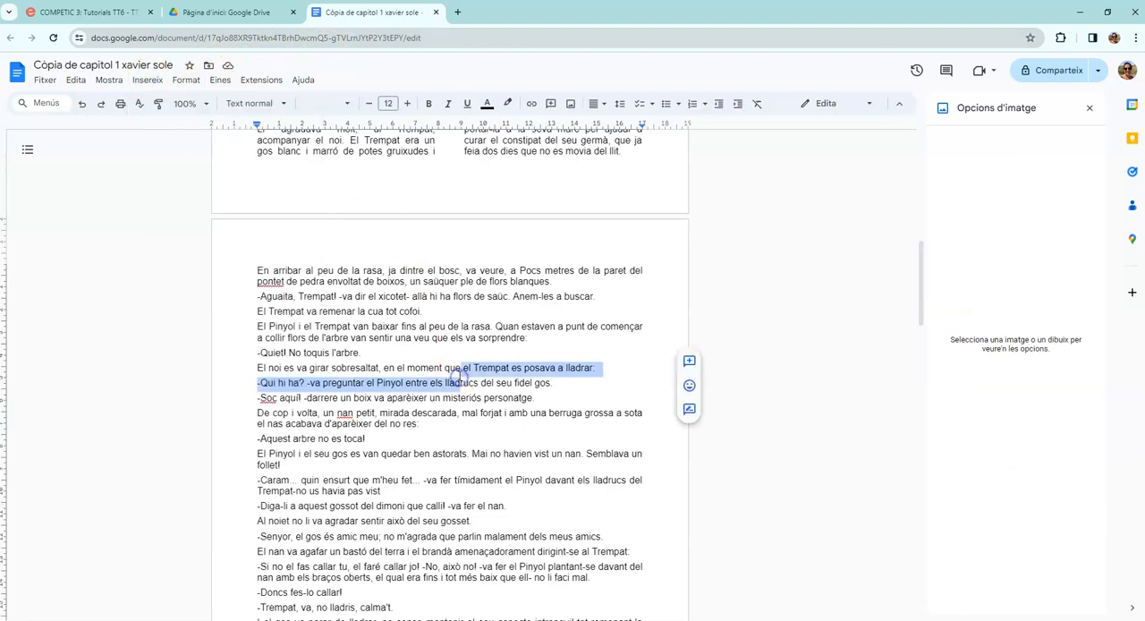
pyautogui.click(149, 82)
pyautogui.moveTo(163, 100)
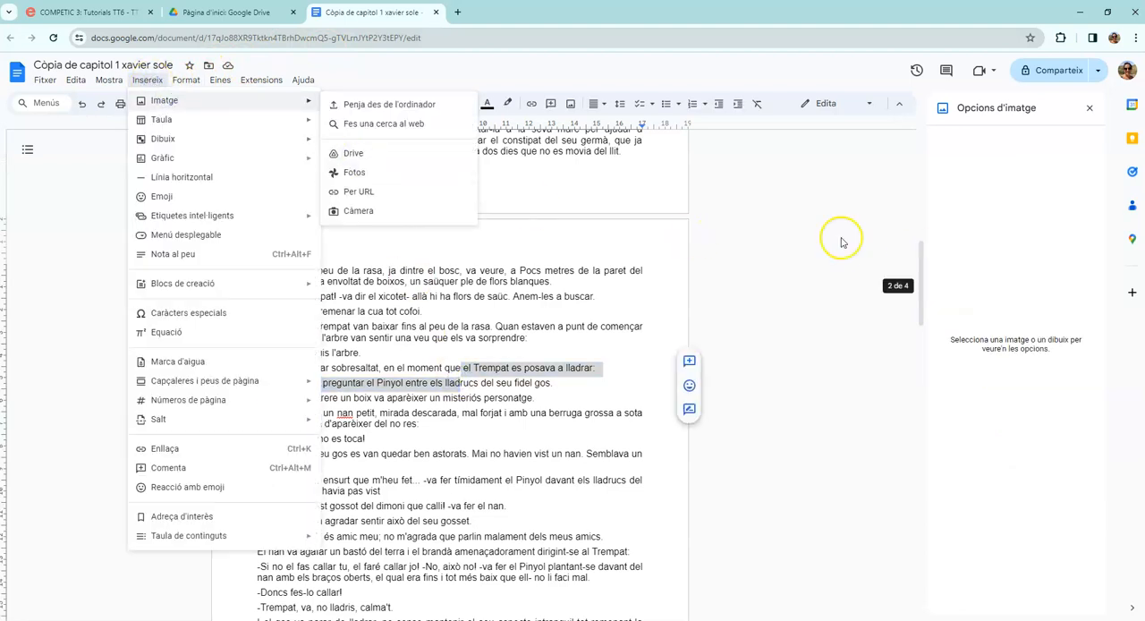
pyautogui.click(363, 125)
pyautogui.click(1037, 179)
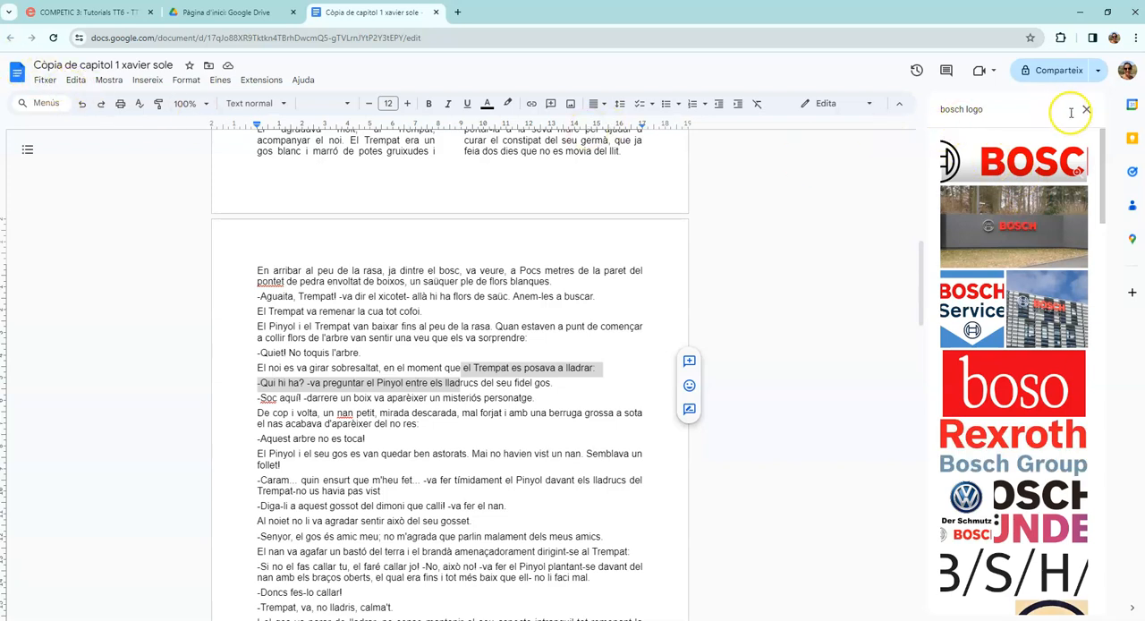
pyautogui.click(1011, 108)
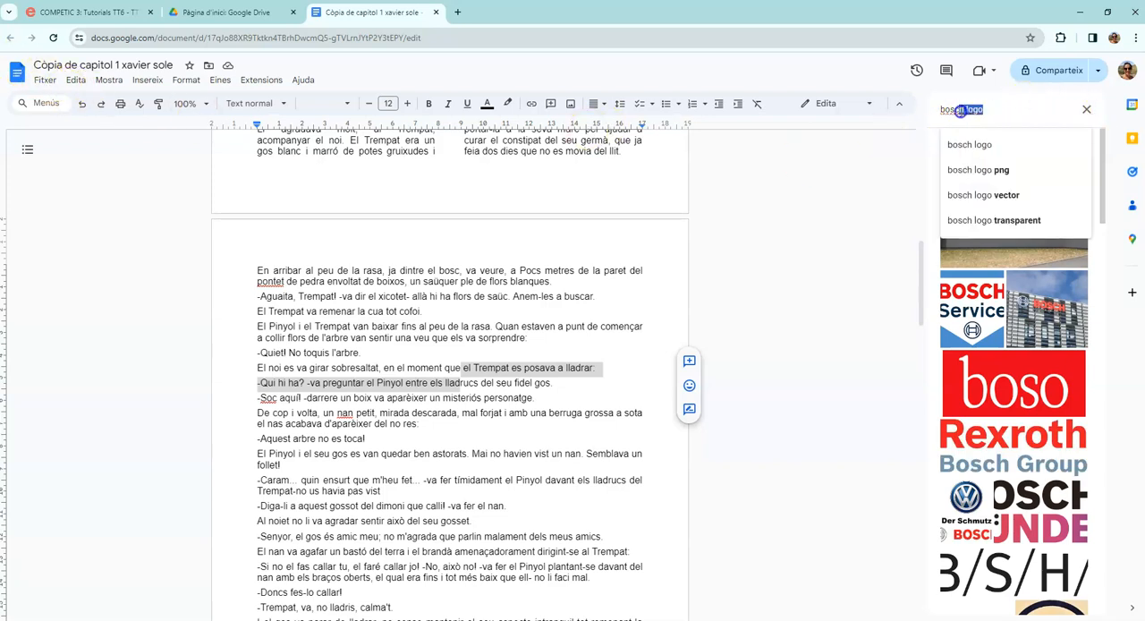
pyautogui.press('BackSpace')
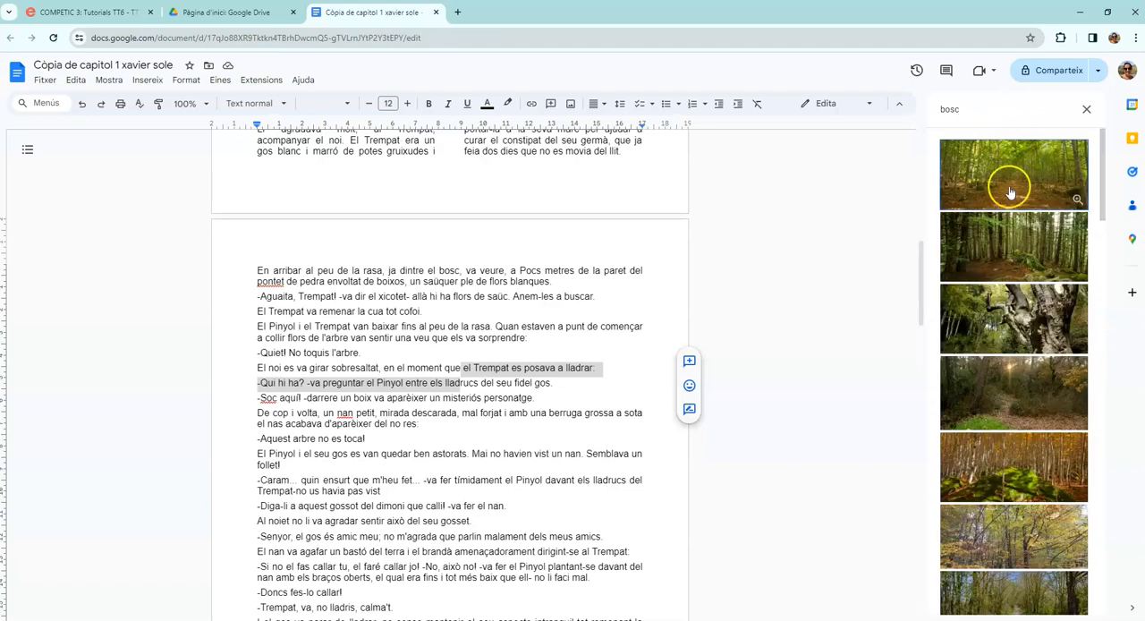
# Insert the sunlit forest path photo and the gnarled tree photo from the search results into the document.
pyautogui.click(1003, 181)
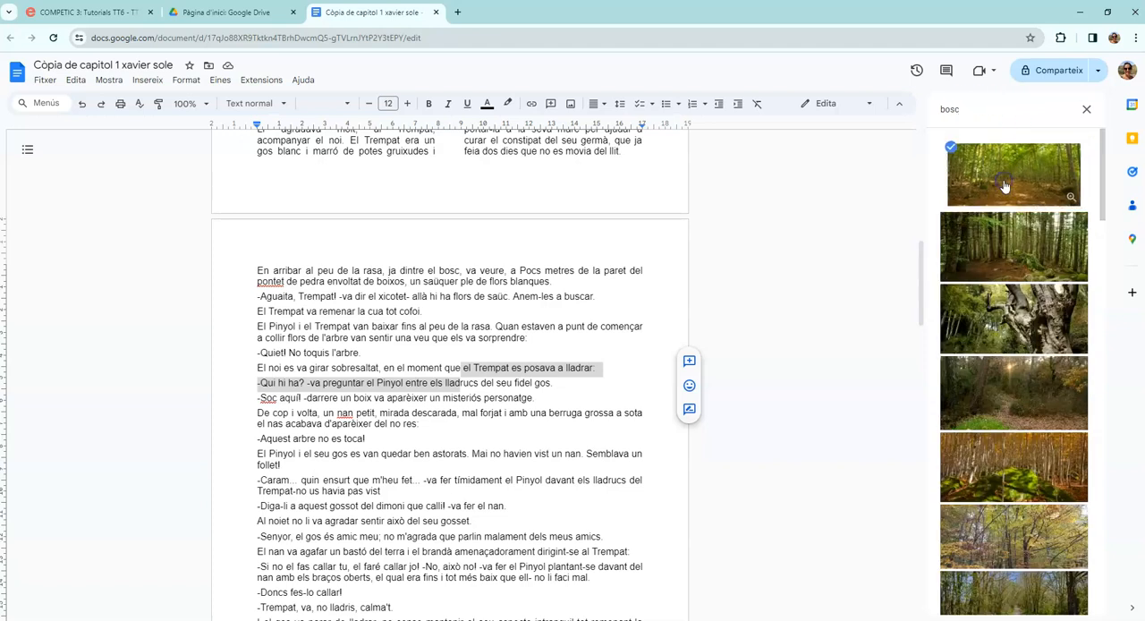
pyautogui.click(1028, 330)
pyautogui.click(1066, 596)
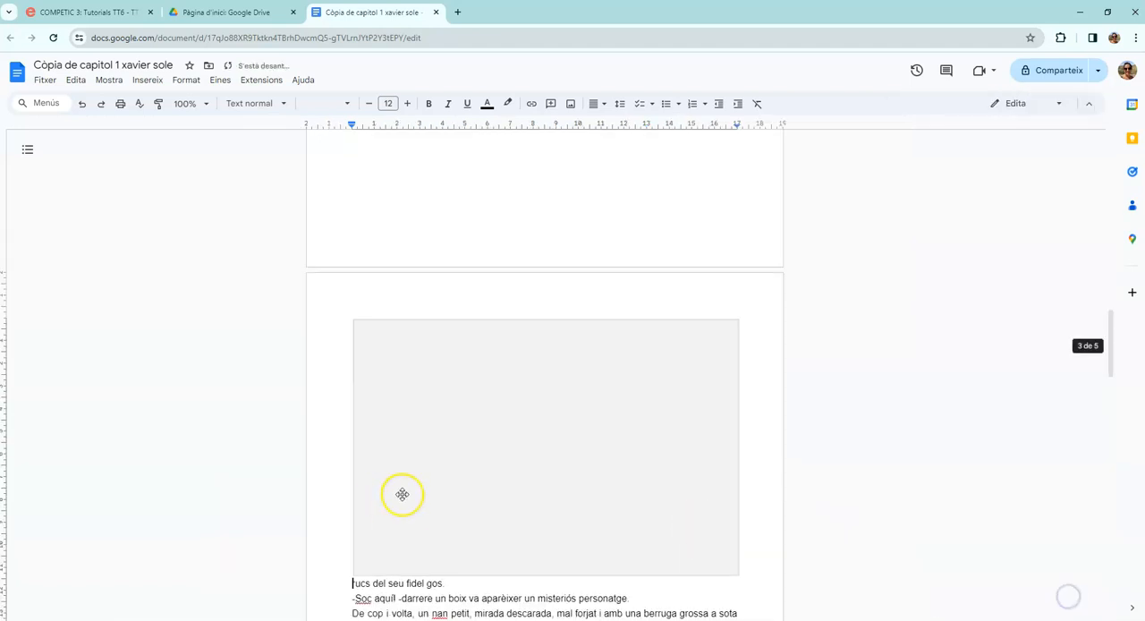
# Shrink both inserted photos, the gnarled tree and the forest path, to well under the text width.
pyautogui.moveTo(352, 320); pyautogui.dragTo(573, 417)
pyautogui.scroll(5, 599, 433)
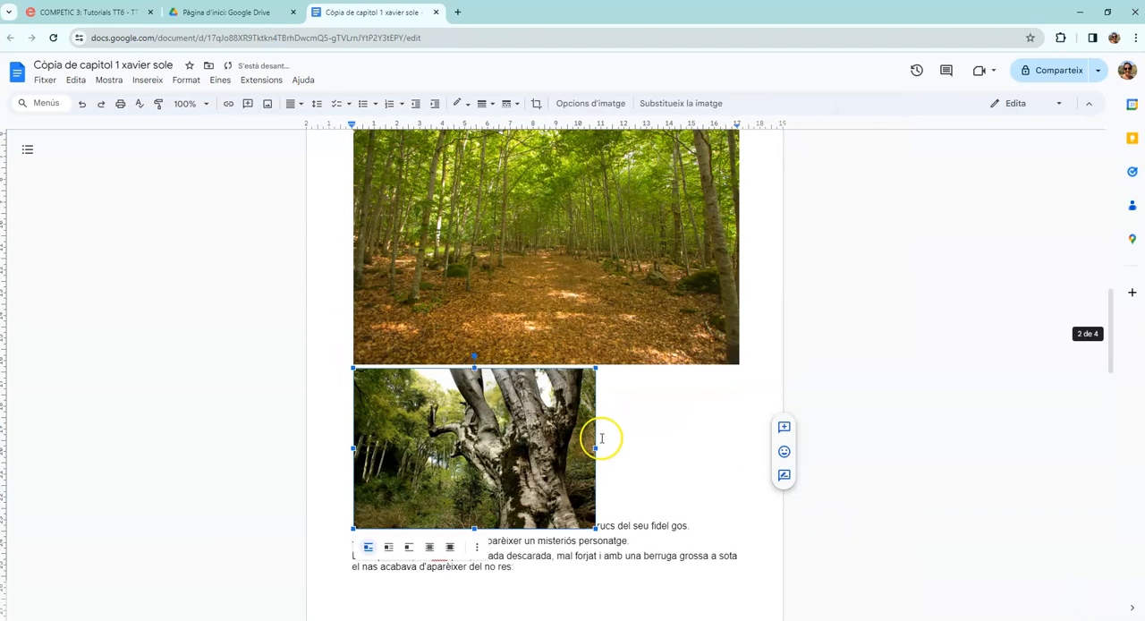
pyautogui.click(512, 315)
pyautogui.moveTo(735, 227); pyautogui.dragTo(455, 376)
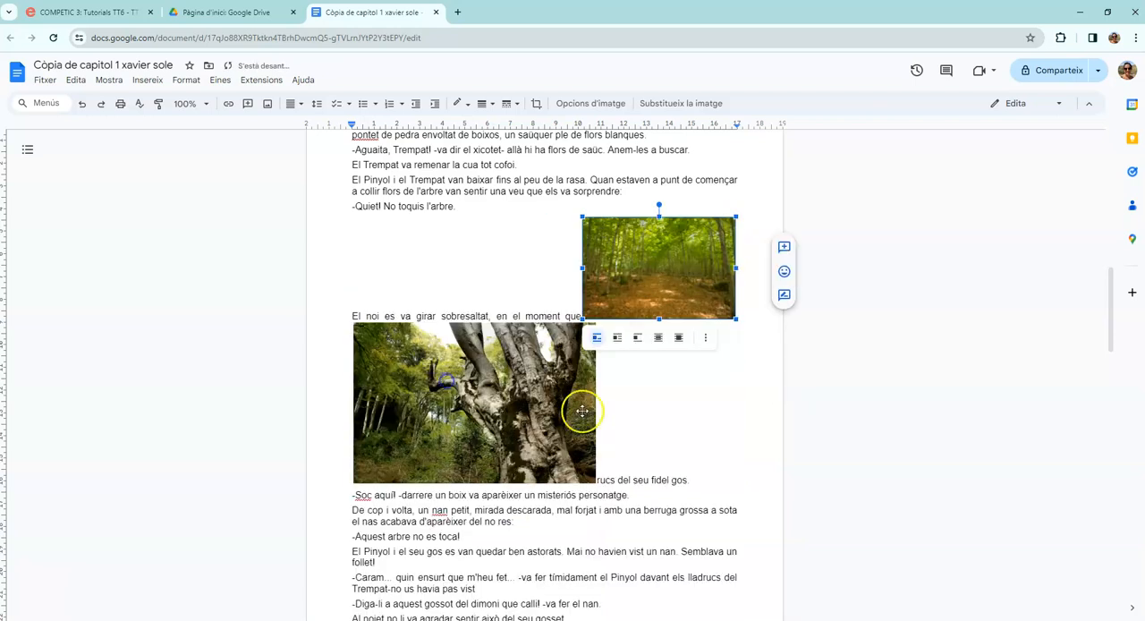
pyautogui.click(458, 403)
pyautogui.moveTo(595, 323); pyautogui.dragTo(503, 395)
# Set the gnarled tree photo behind the text and place it at the left margin beside the forest path photo.
pyautogui.moveTo(457, 332); pyautogui.dragTo(456, 312)
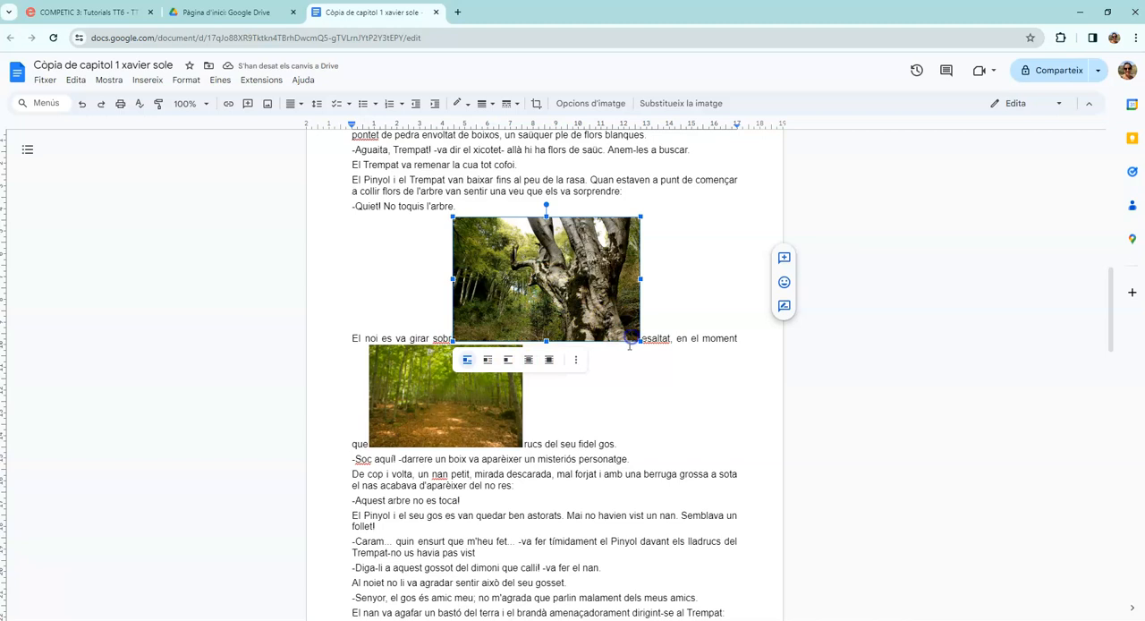
pyautogui.click(527, 358)
pyautogui.moveTo(522, 294); pyautogui.dragTo(374, 284)
pyautogui.click(536, 327)
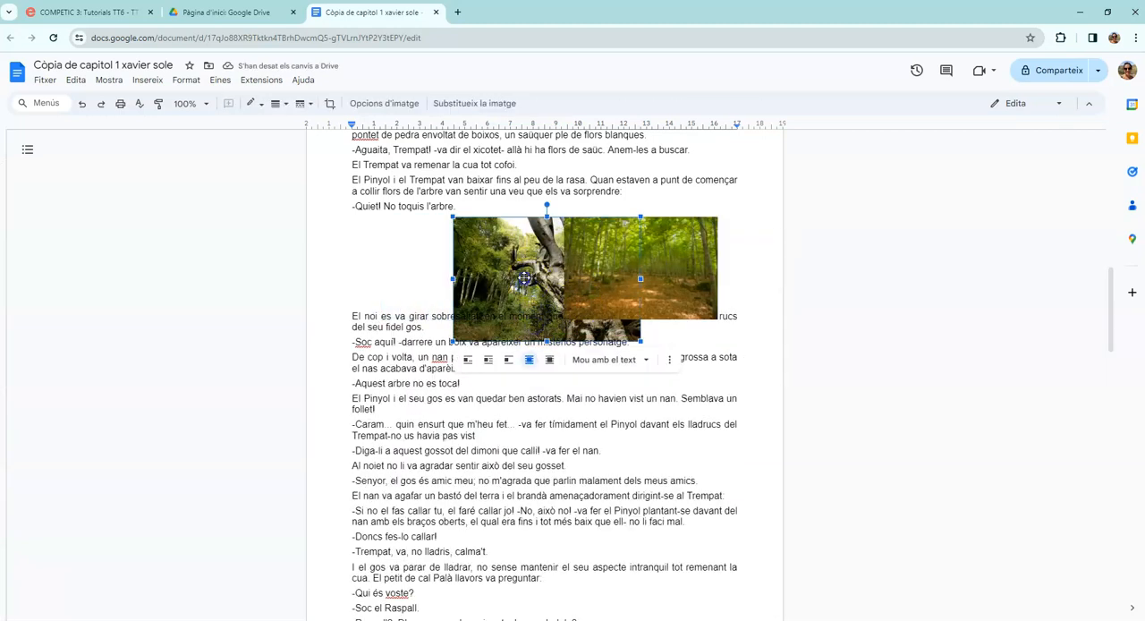
pyautogui.moveTo(526, 277); pyautogui.dragTo(413, 273)
pyautogui.click(535, 322)
pyautogui.moveTo(535, 322); pyautogui.dragTo(445, 320)
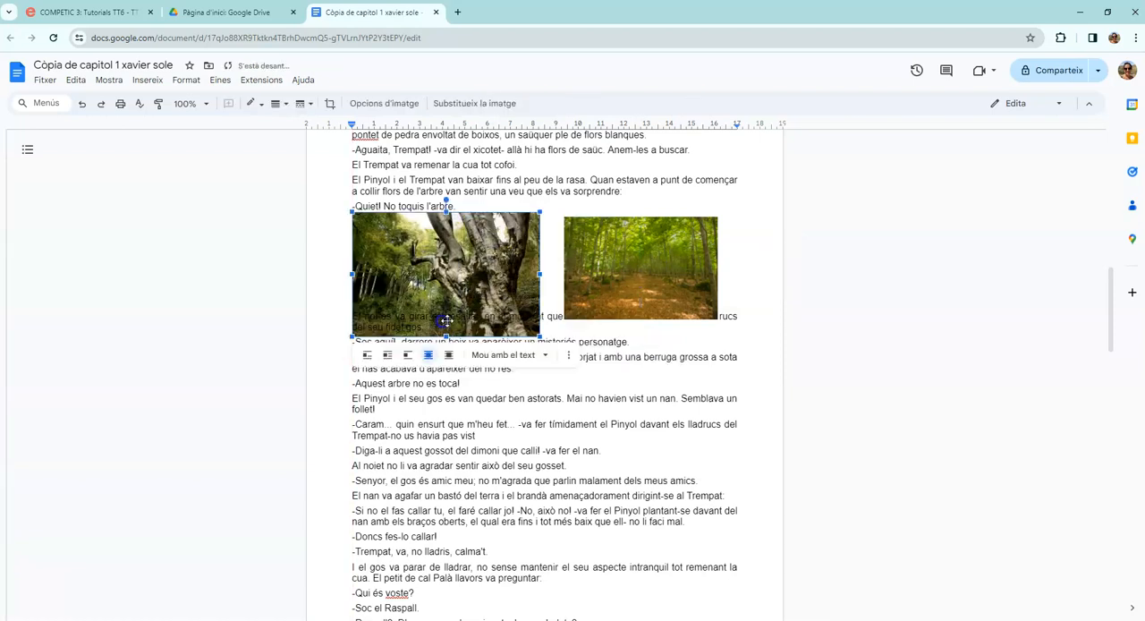
# Start a new drawing in the line of text just before the forest path photo.
pyautogui.click(658, 305)
pyautogui.click(558, 221)
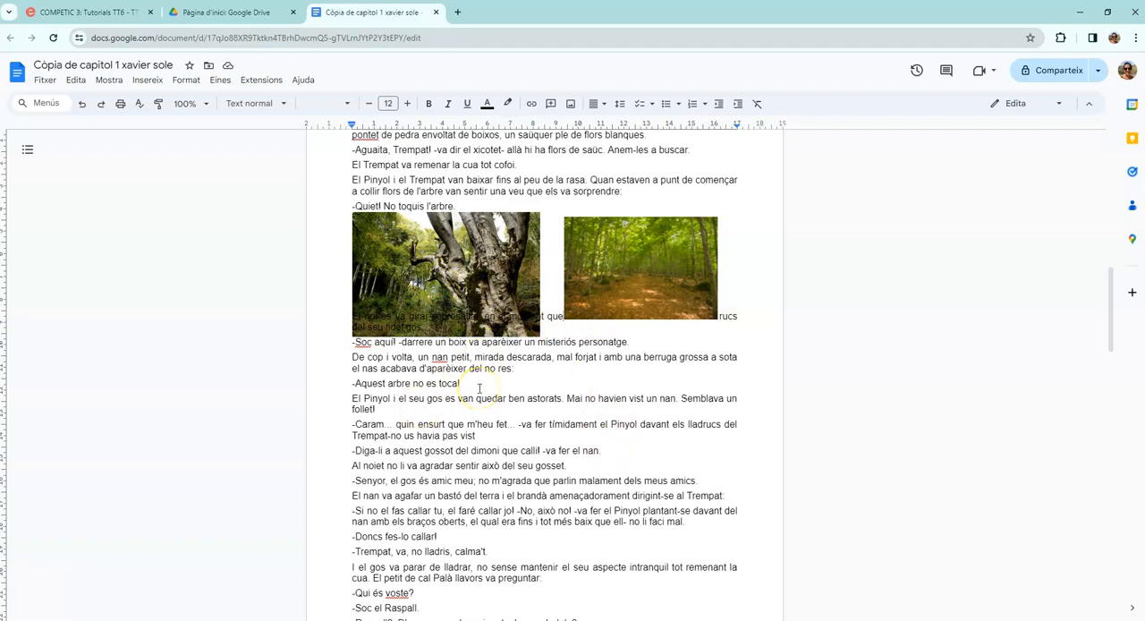
pyautogui.click(149, 82)
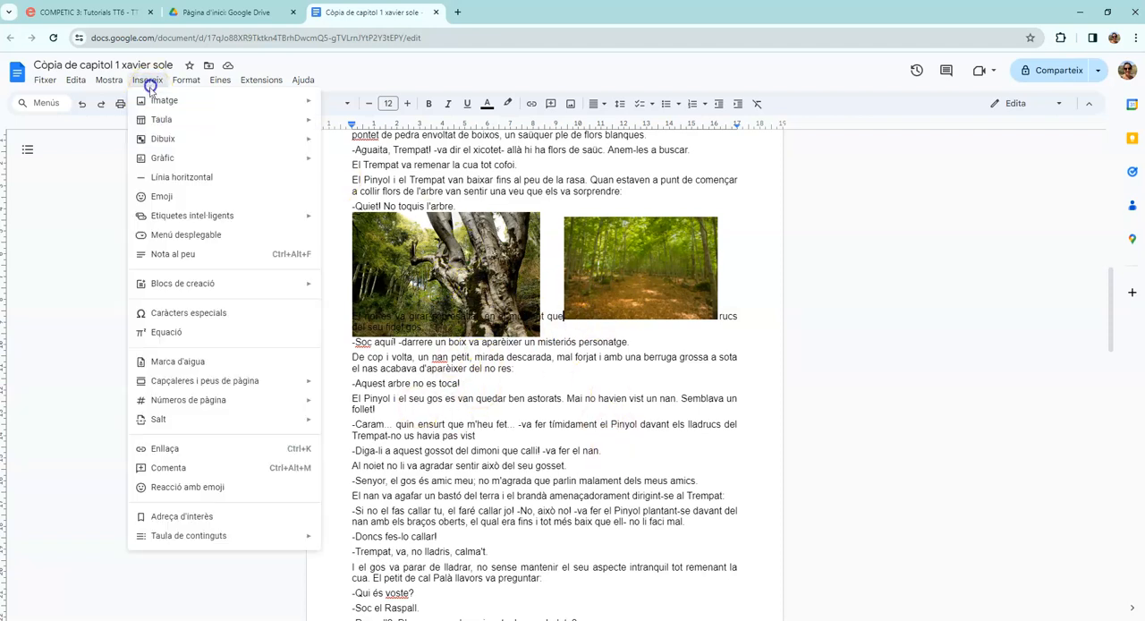
pyautogui.moveTo(161, 141)
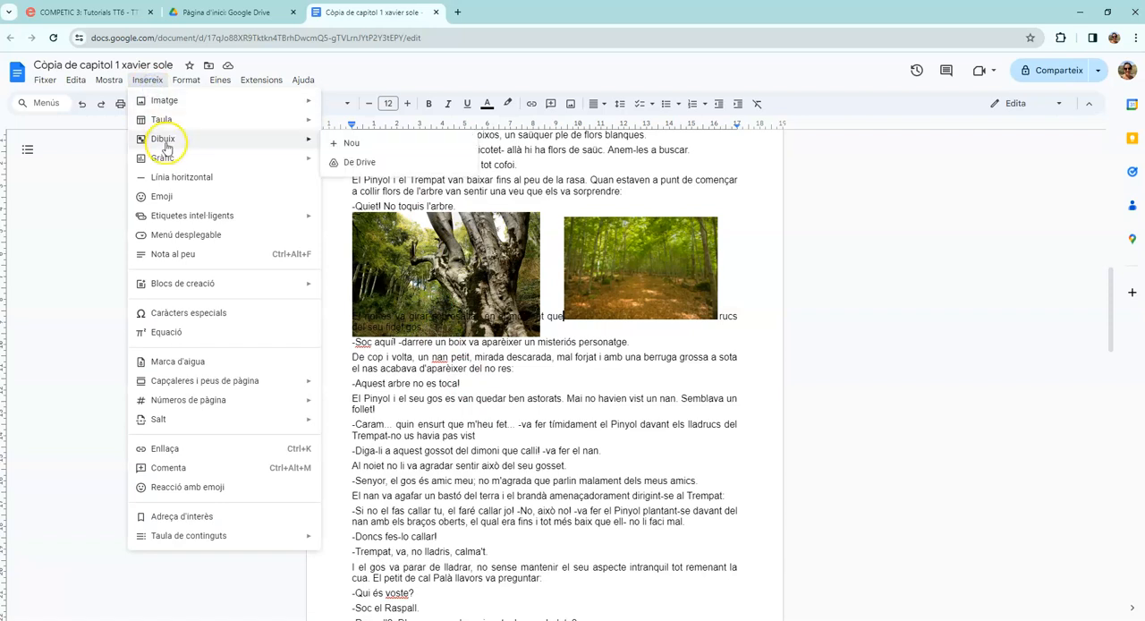
pyautogui.click(335, 141)
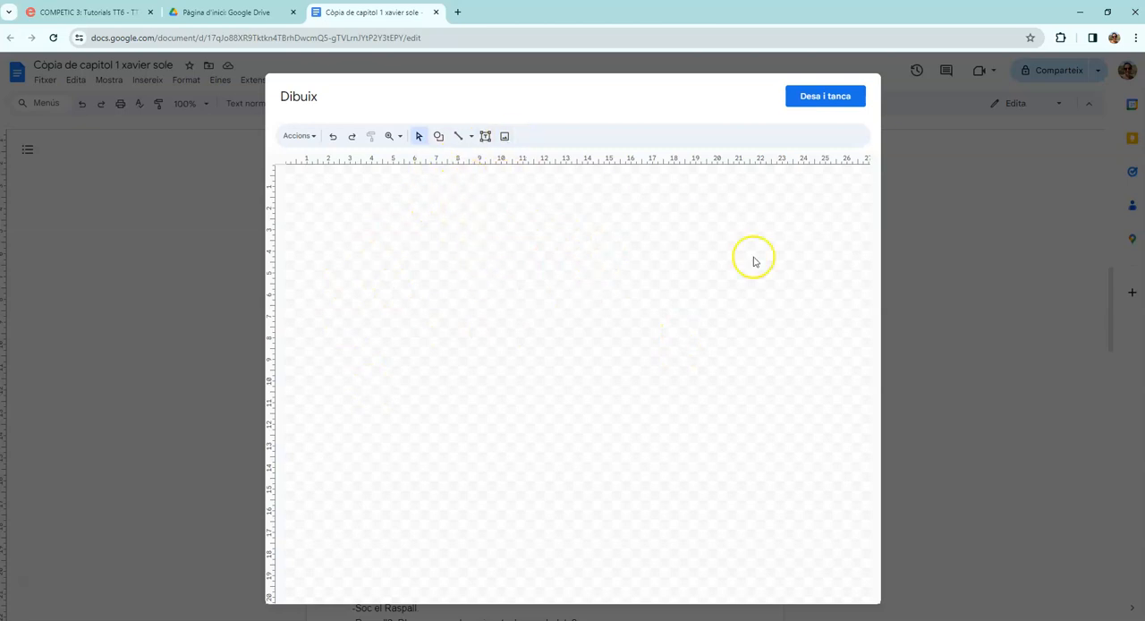
# Search Google Images for "bosc" and insert the sunlit forest path photo into the drawing.
pyautogui.click(505, 136)
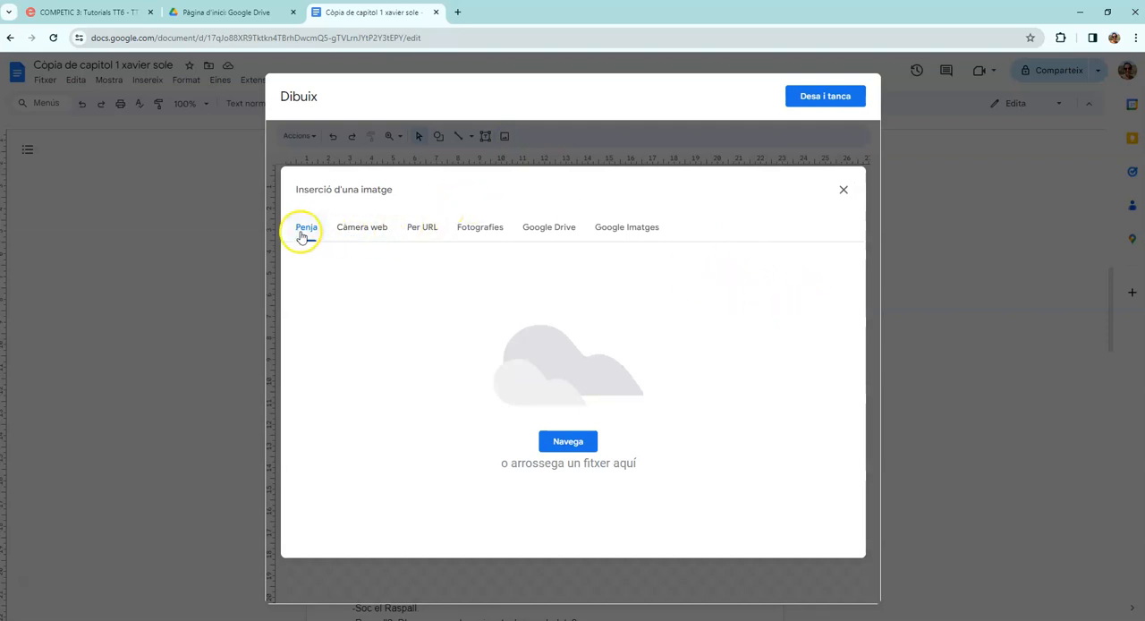
pyautogui.click(650, 231)
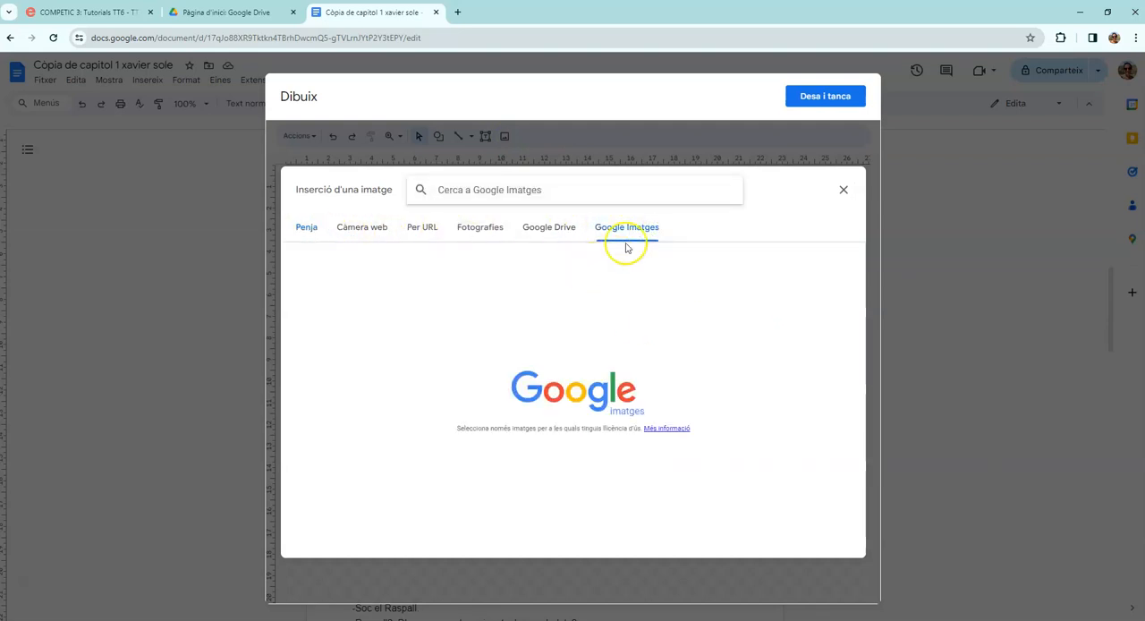
pyautogui.click(552, 192)
pyautogui.write('bos')
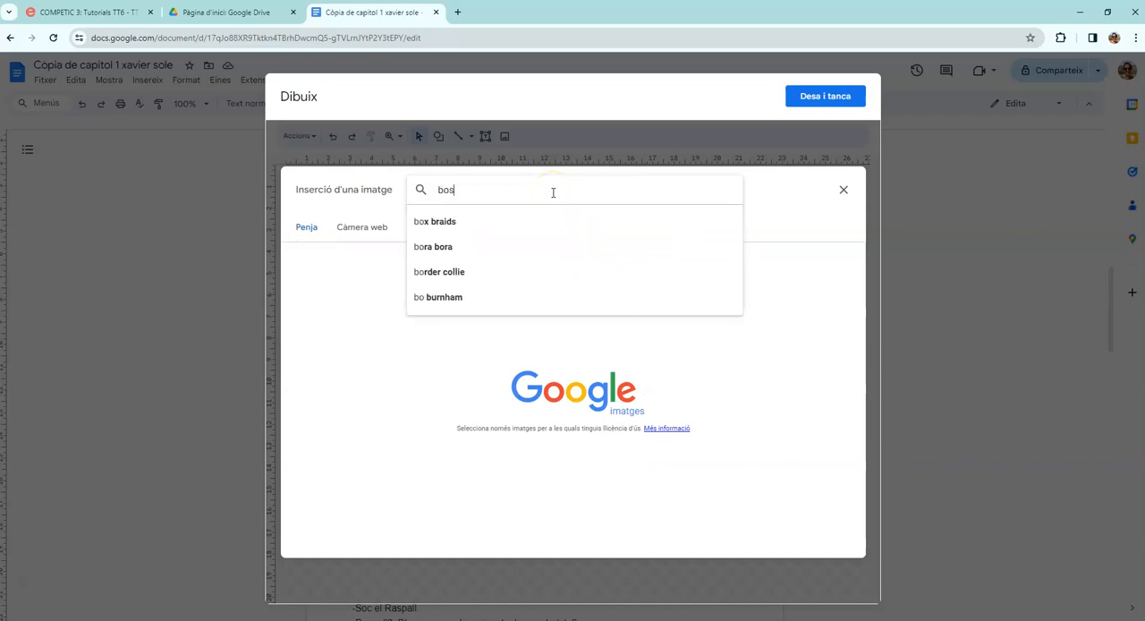
pyautogui.write('c')
pyautogui.press('Return')
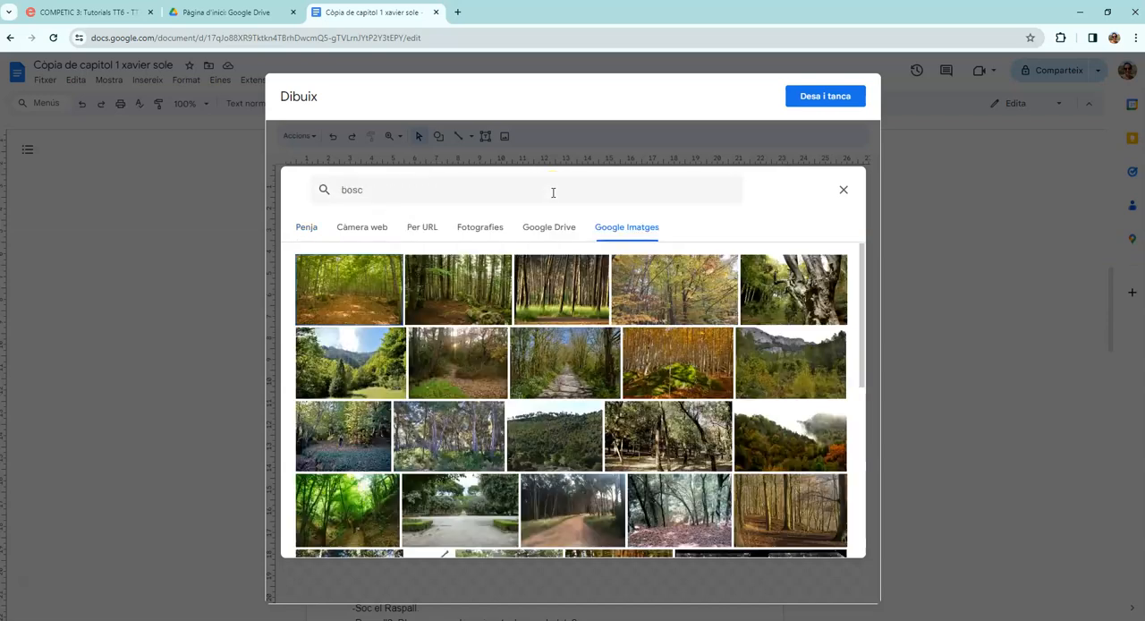
pyautogui.click(346, 289)
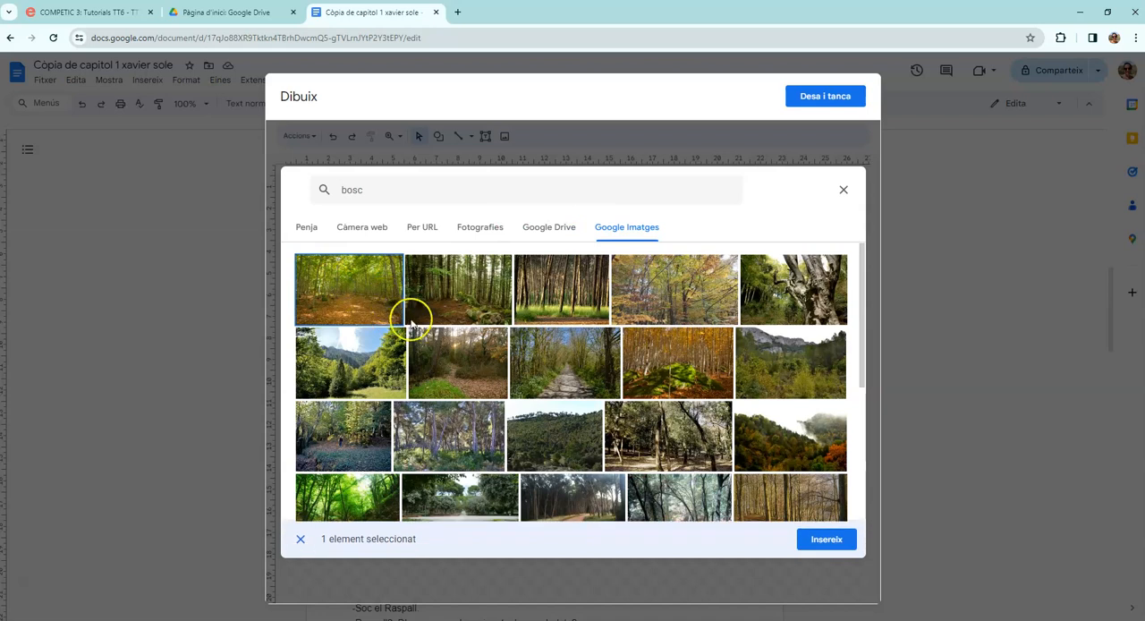
pyautogui.click(826, 542)
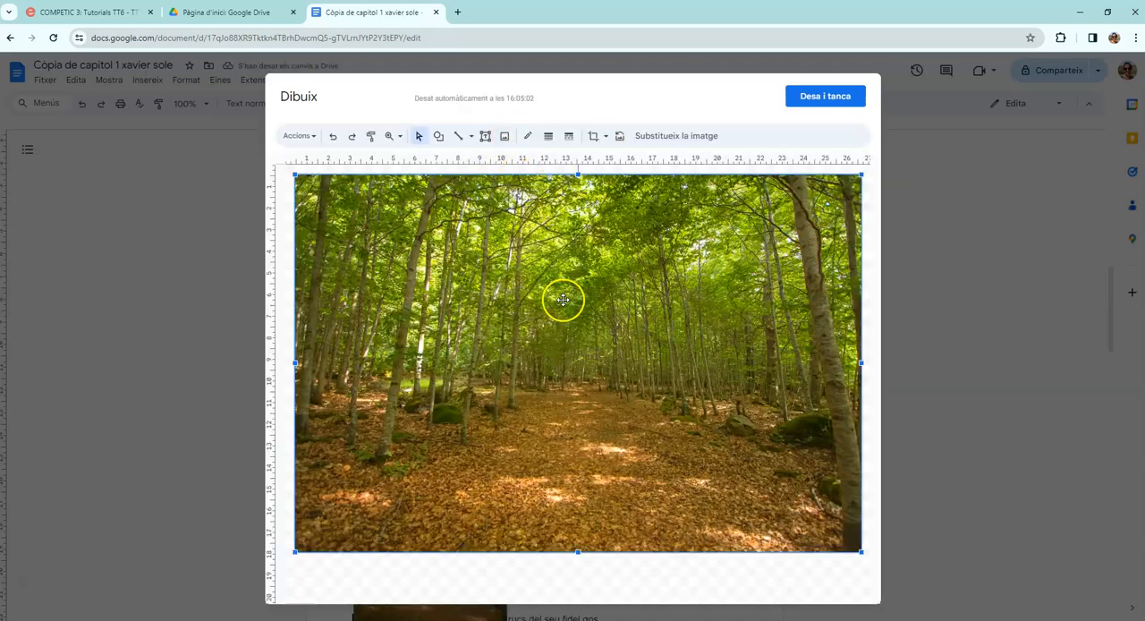
# Reduce the forest path photo toward its lower-right corner and add the pine trunks photo from the image search to the drawing.
pyautogui.moveTo(296, 176); pyautogui.dragTo(440, 271)
pyautogui.click(537, 203)
pyautogui.click(504, 139)
pyautogui.click(563, 288)
pyautogui.click(818, 540)
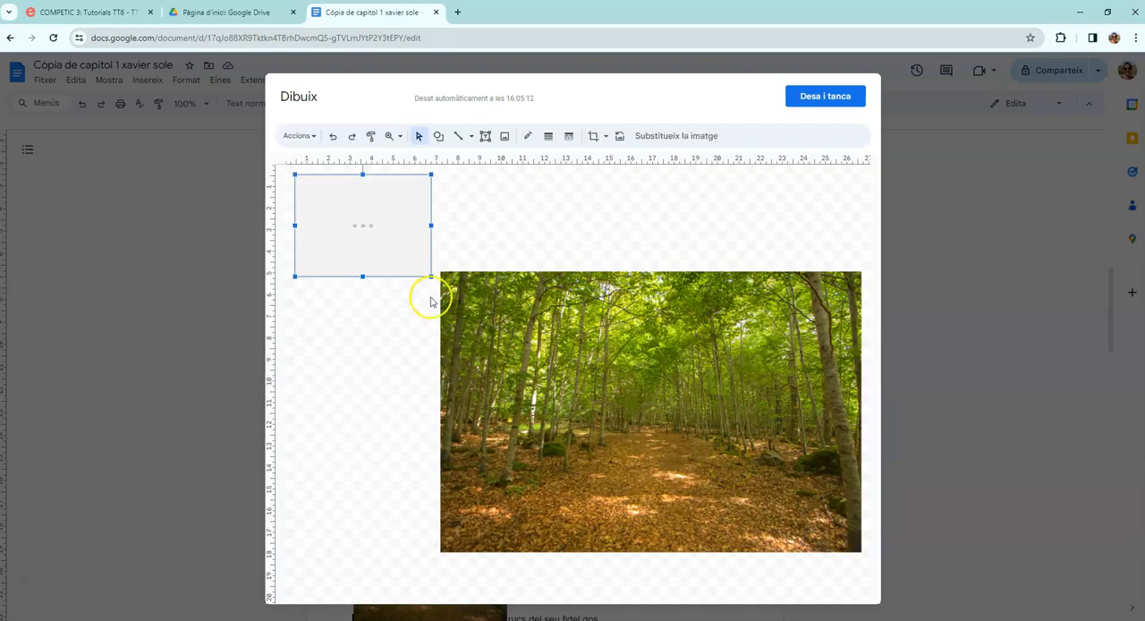
# Enlarge the pine trunks photo and position it so it overlaps the upper-left corner of the forest path photo.
pyautogui.moveTo(372, 240); pyautogui.dragTo(427, 313)
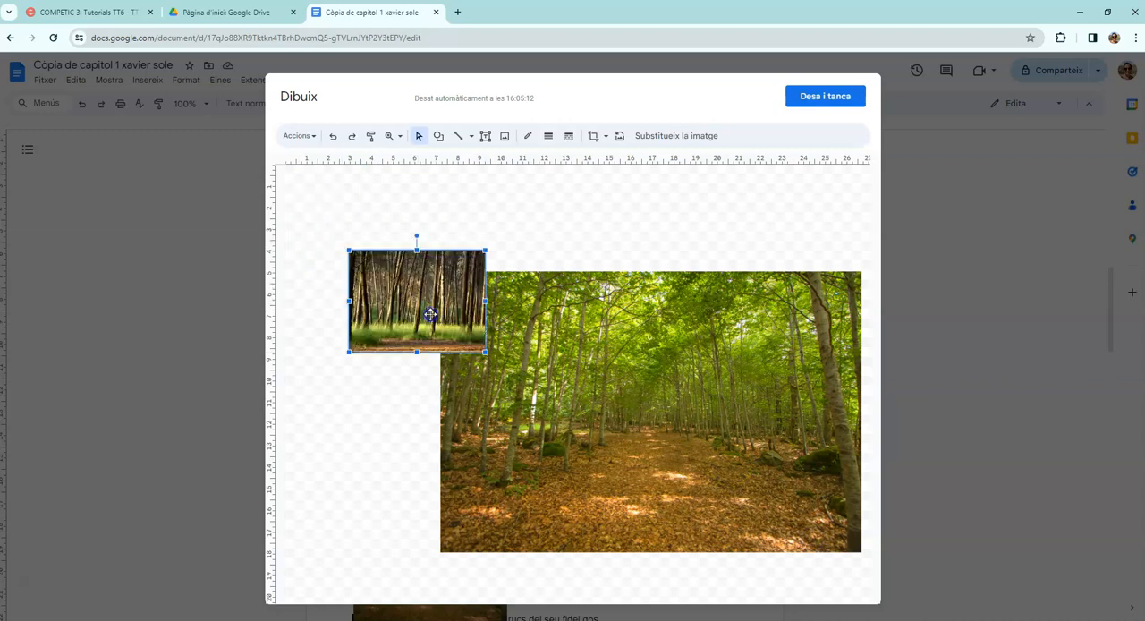
pyautogui.moveTo(486, 246); pyautogui.dragTo(530, 215)
pyautogui.moveTo(437, 305); pyautogui.dragTo(391, 333)
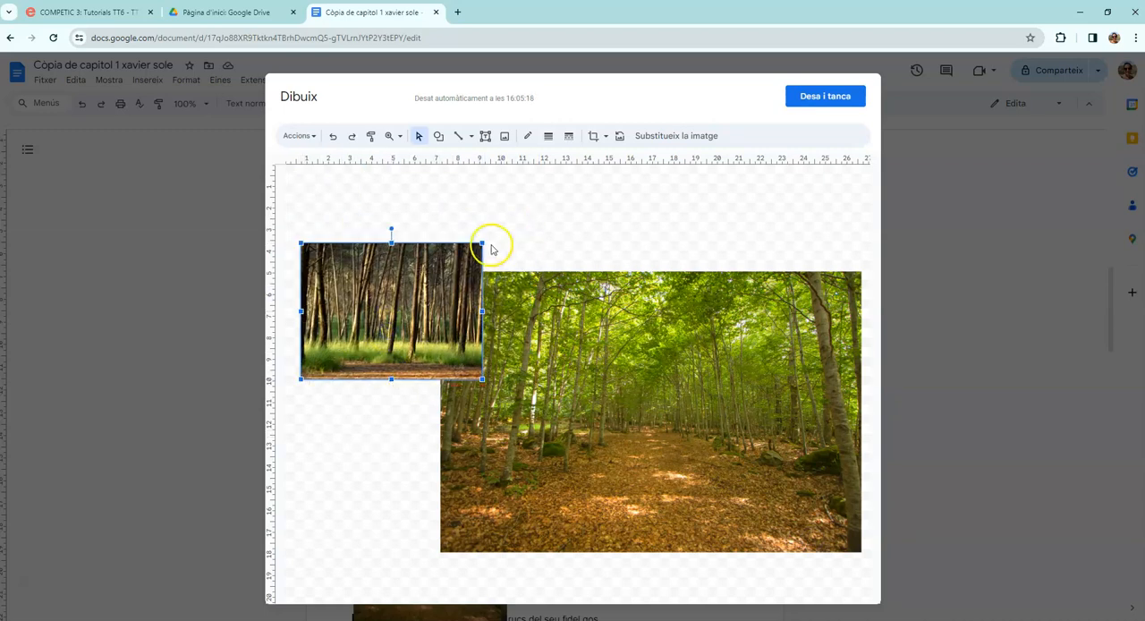
pyautogui.moveTo(407, 292); pyautogui.dragTo(406, 269)
# Add a text box reading "Boscos del Solsonès" and place it over the lower part of the forest path photo.
pyautogui.click(484, 135)
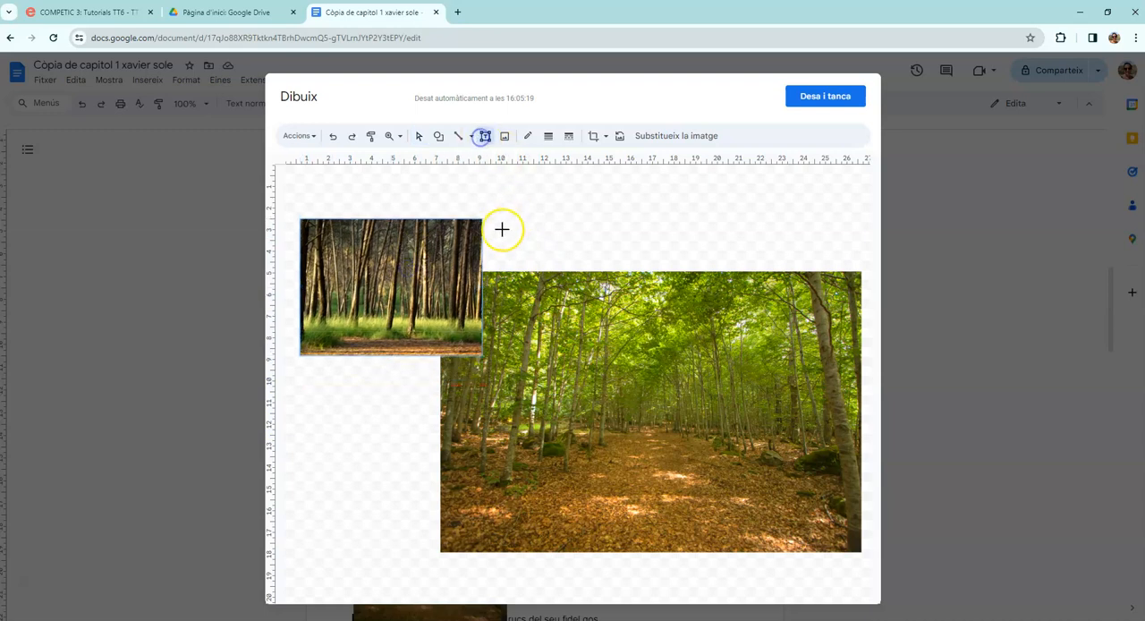
pyautogui.moveTo(534, 258); pyautogui.dragTo(741, 274)
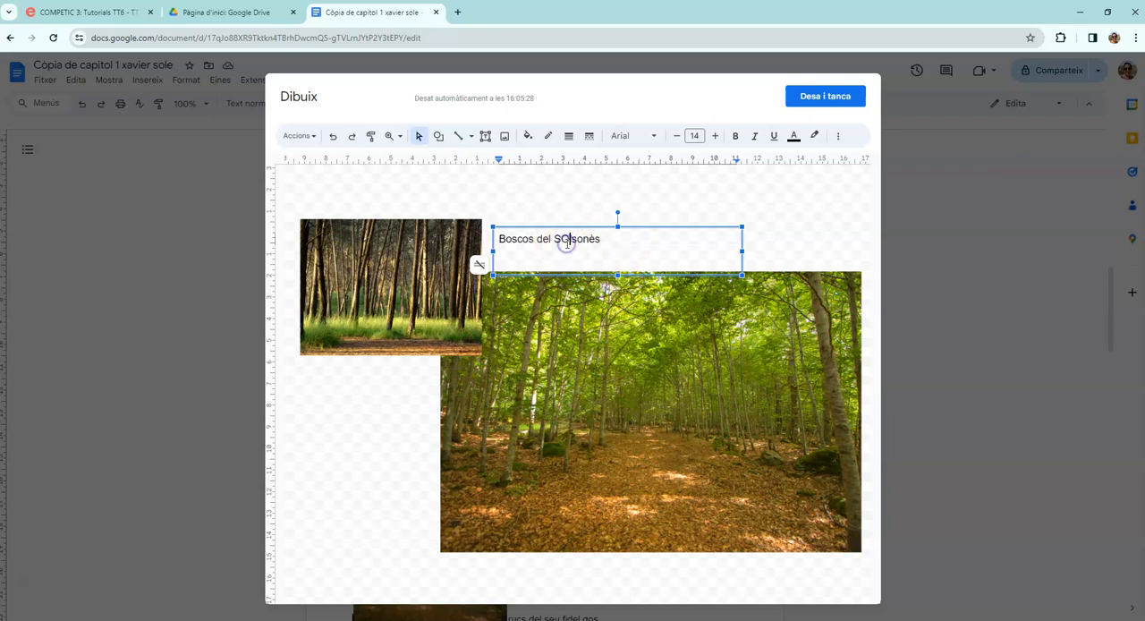
pyautogui.click(566, 214)
pyautogui.click(571, 240)
pyautogui.moveTo(578, 232); pyautogui.dragTo(635, 506)
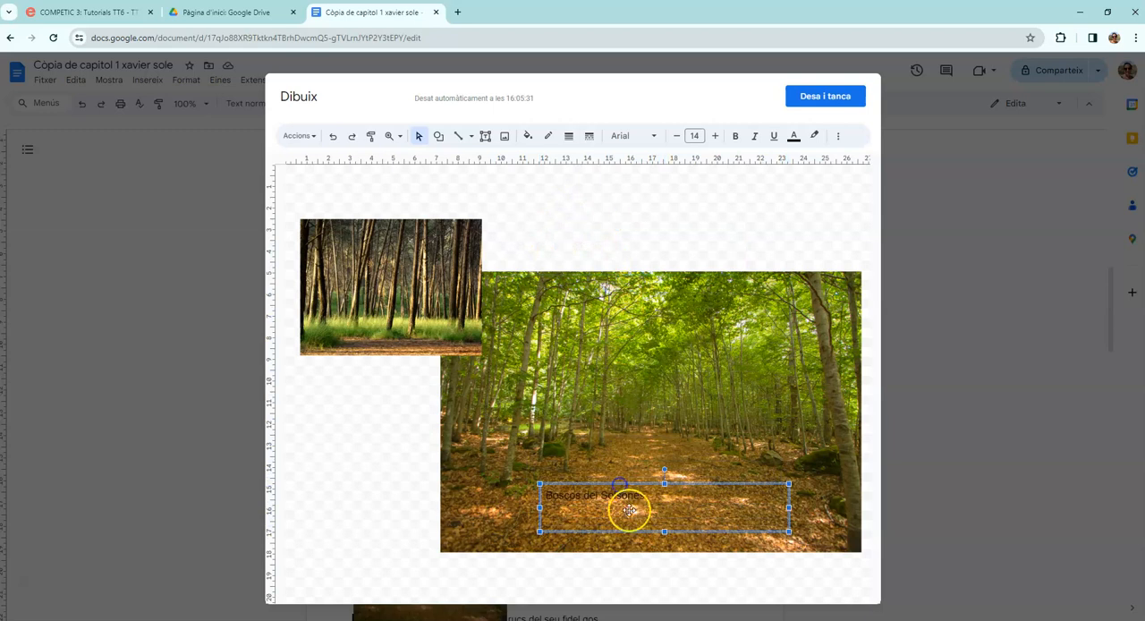
# Set the font size of the "Boscos del Solsonès" text to 33.
pyautogui.doubleClick(607, 499)
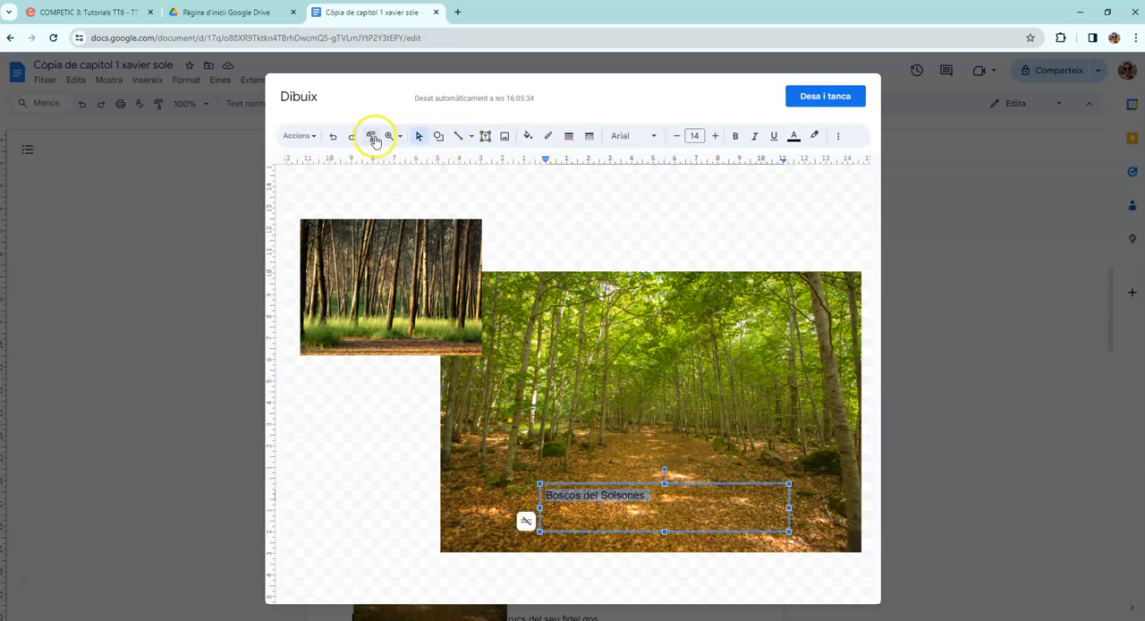
pyautogui.click(713, 136)
pyautogui.click(713, 135)
pyautogui.click(714, 136)
pyautogui.click(714, 136)
pyautogui.click(713, 135)
pyautogui.click(713, 136)
pyautogui.click(714, 136)
pyautogui.click(715, 135)
pyautogui.click(715, 136)
pyautogui.click(715, 136)
pyautogui.click(716, 136)
pyautogui.click(716, 136)
pyautogui.click(716, 136)
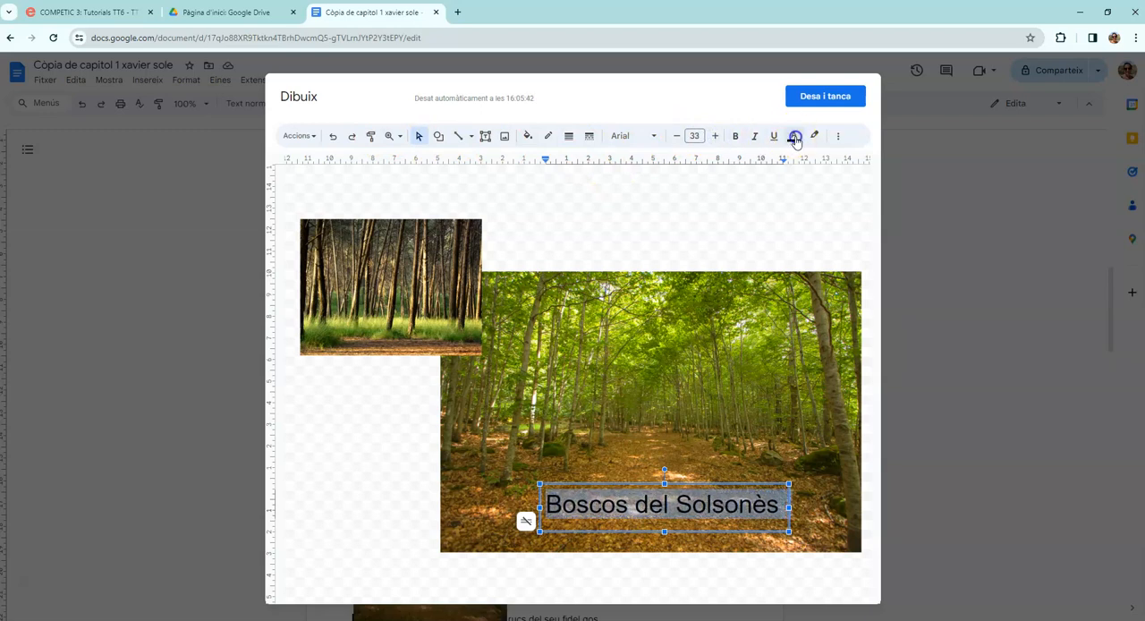
# Make the "Boscos del Solsonès" text pale yellow and bold, and widen its text box so it fits on one line.
pyautogui.click(793, 136)
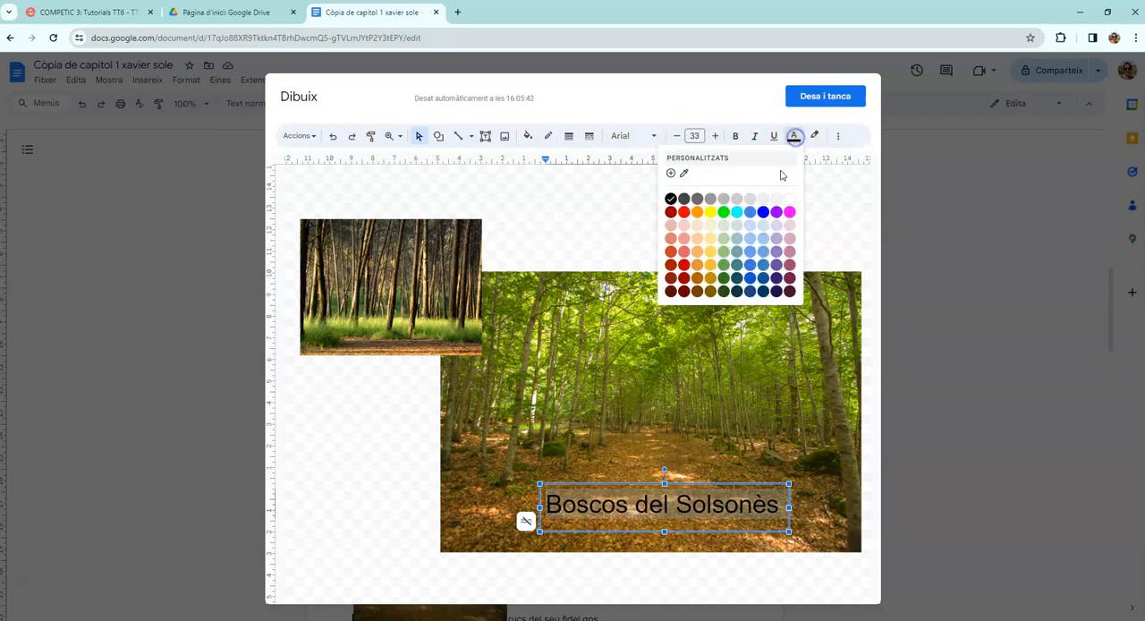
pyautogui.click(711, 226)
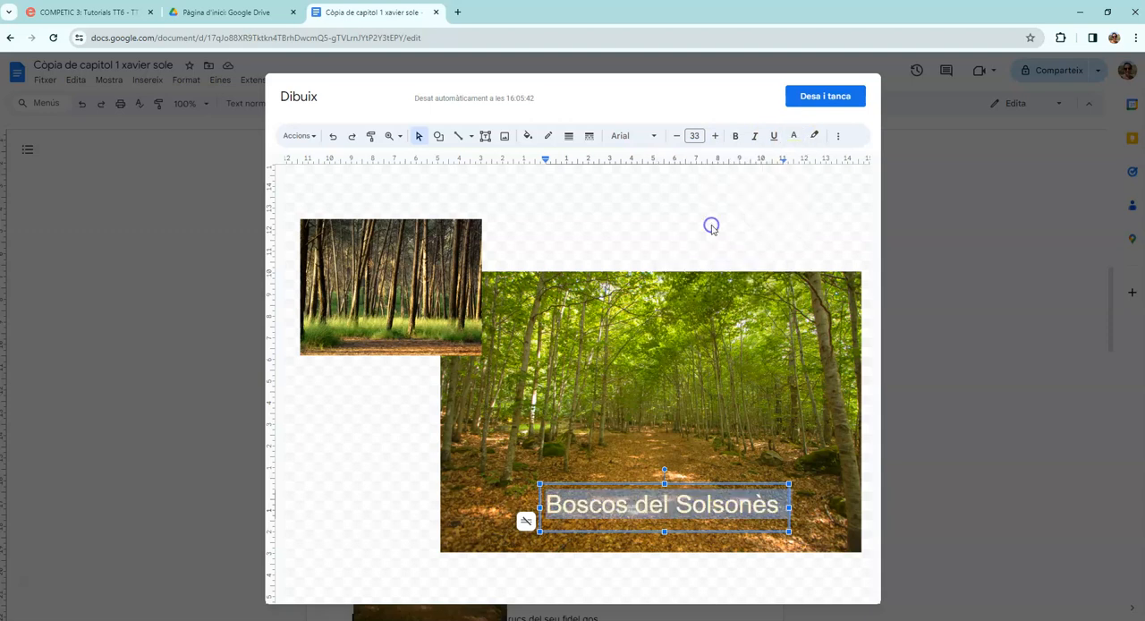
pyautogui.click(735, 136)
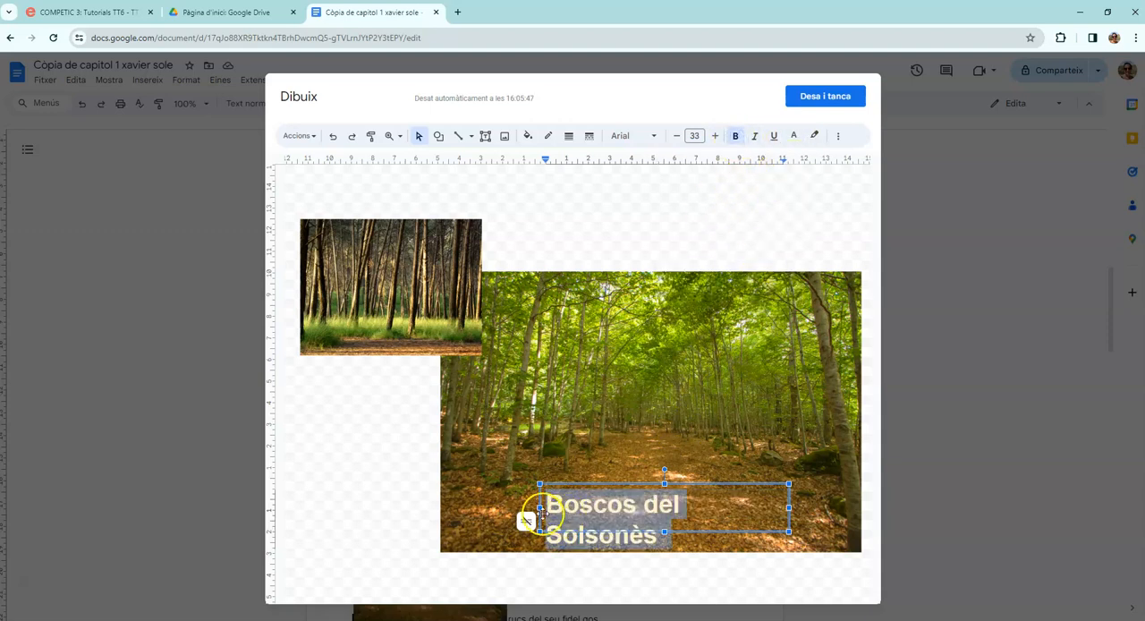
pyautogui.moveTo(539, 508); pyautogui.dragTo(488, 507)
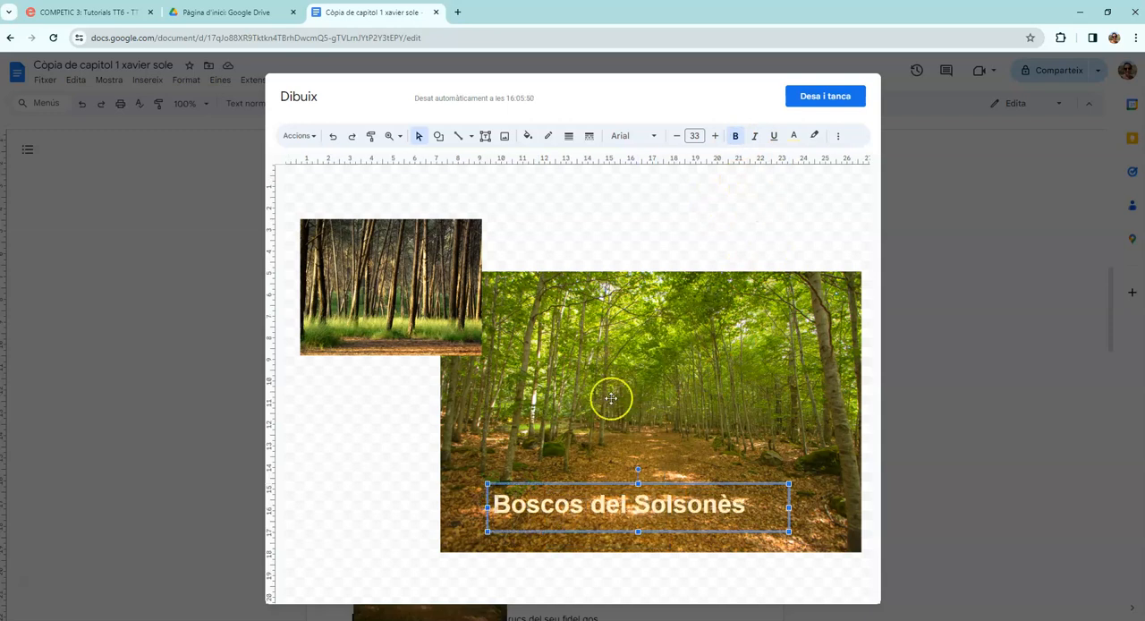
# Shift the "Boscos del Solsonès" text slightly down and to the right on the forest path photo, and deselect it.
pyautogui.moveTo(641, 505); pyautogui.dragTo(660, 509)
pyautogui.click(402, 463)
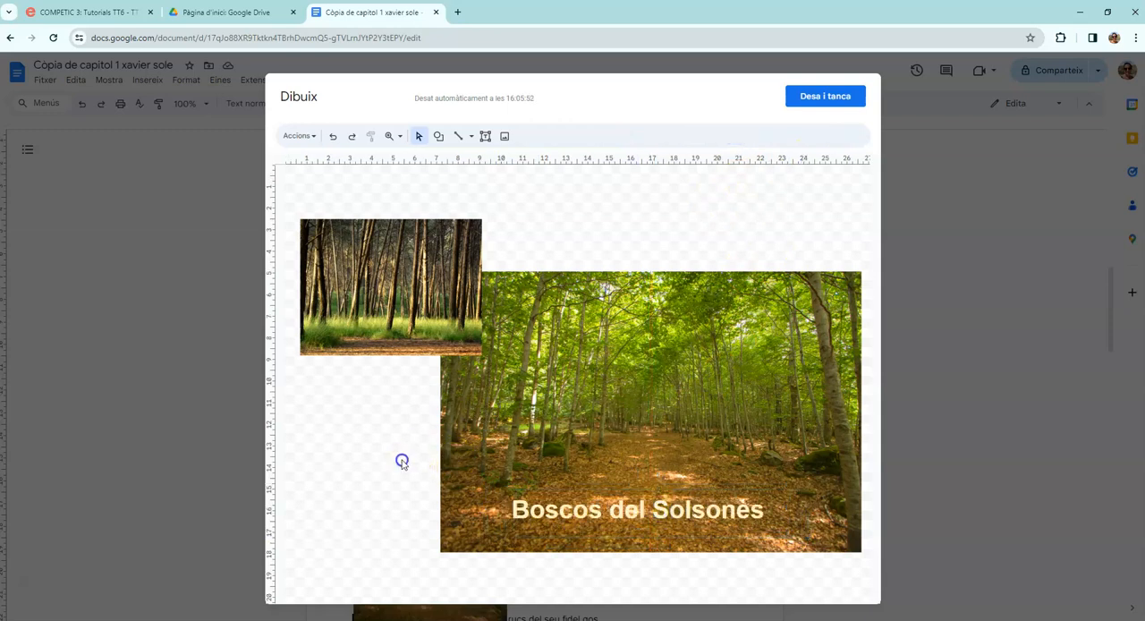
# Add a WordArt reading "Clarà" to the drawing and move it up so it overlaps both photos.
pyautogui.click(296, 136)
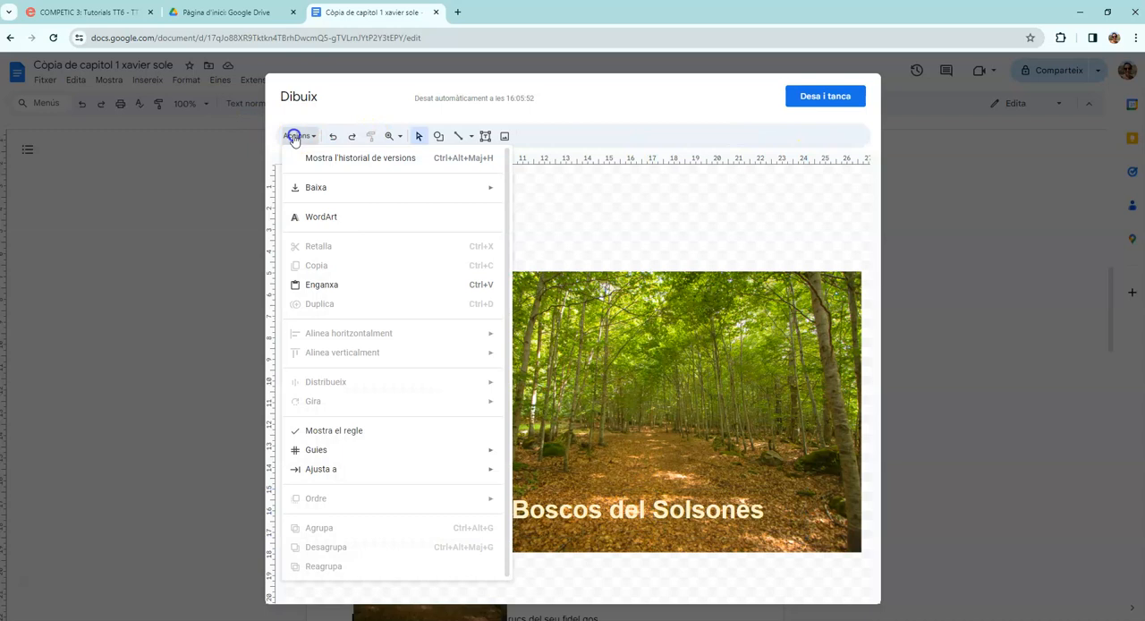
pyautogui.click(323, 217)
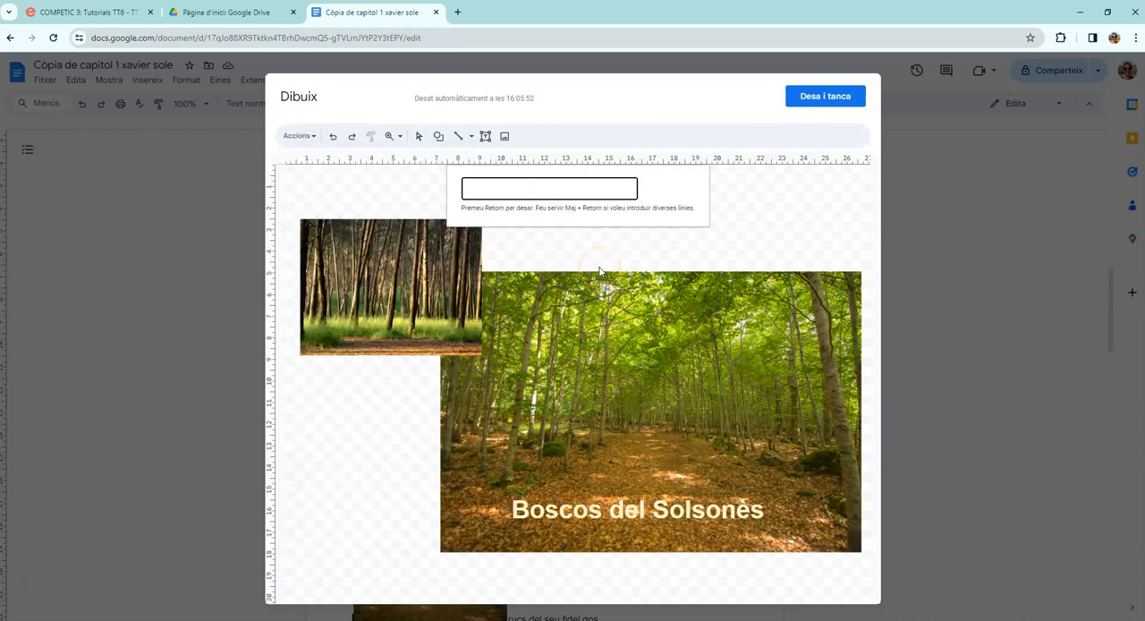
pyautogui.write('Clarà')
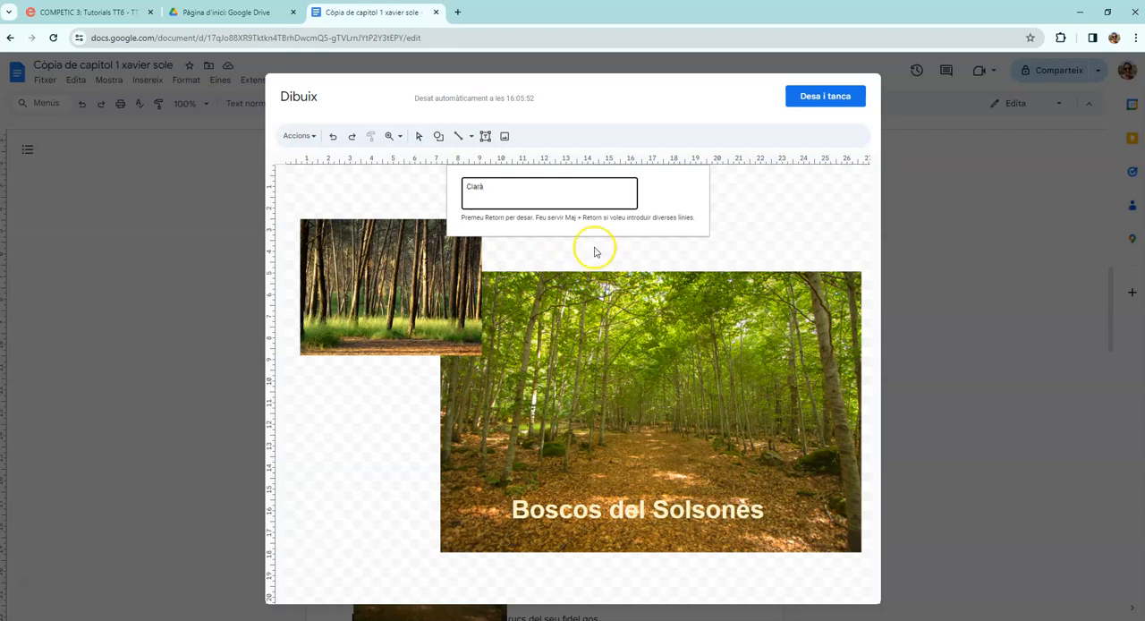
pyautogui.press('Return')
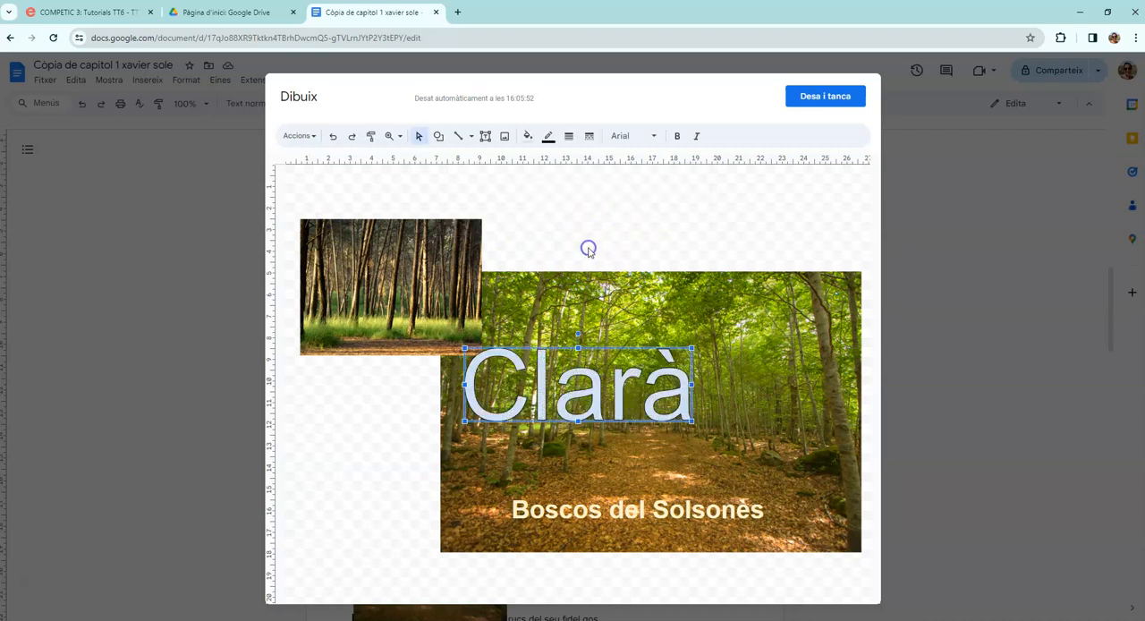
pyautogui.moveTo(572, 413); pyautogui.dragTo(549, 330)
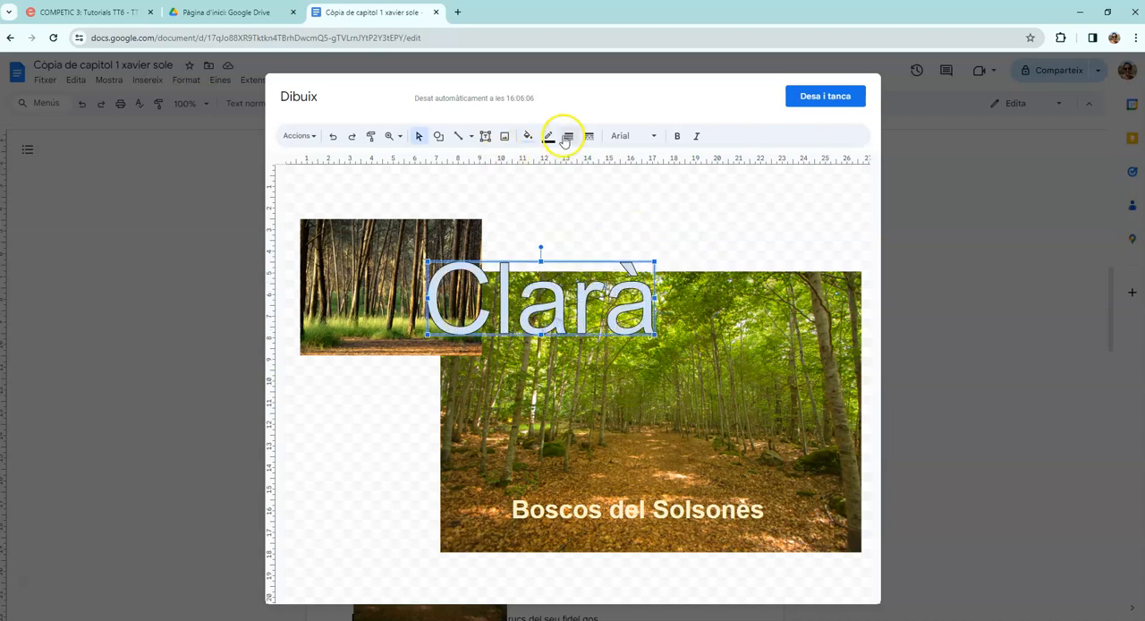
# Format the "Clarà" WordArt with an orange fill, a blue outline and the Abril Fatface font.
pyautogui.click(525, 136)
pyautogui.click(558, 233)
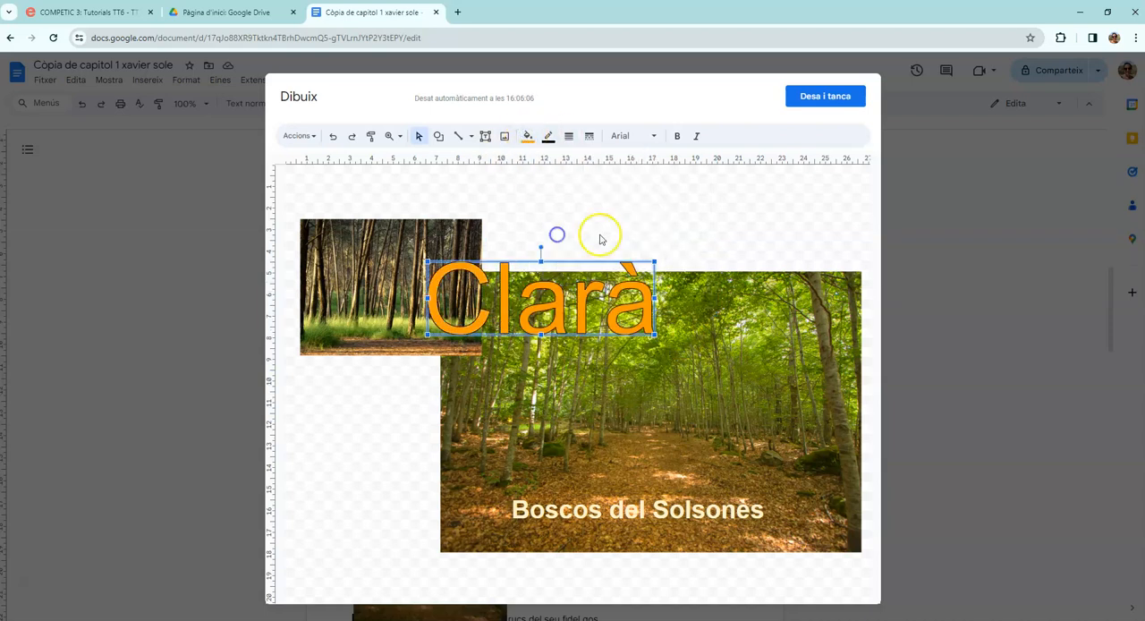
pyautogui.click(548, 136)
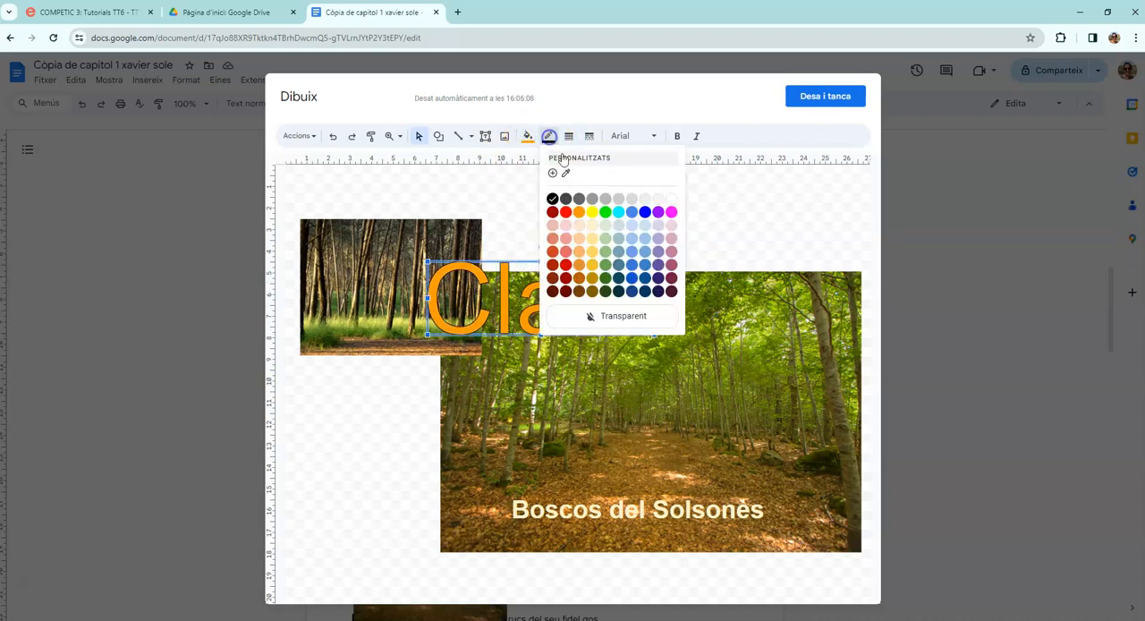
pyautogui.click(640, 215)
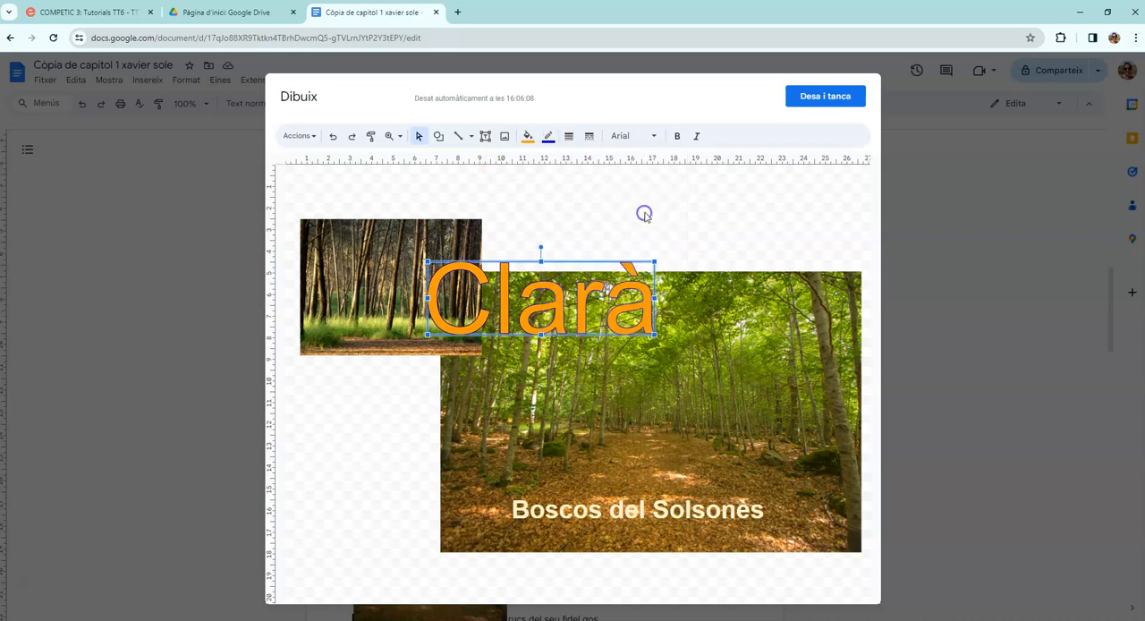
pyautogui.click(630, 138)
pyautogui.click(646, 263)
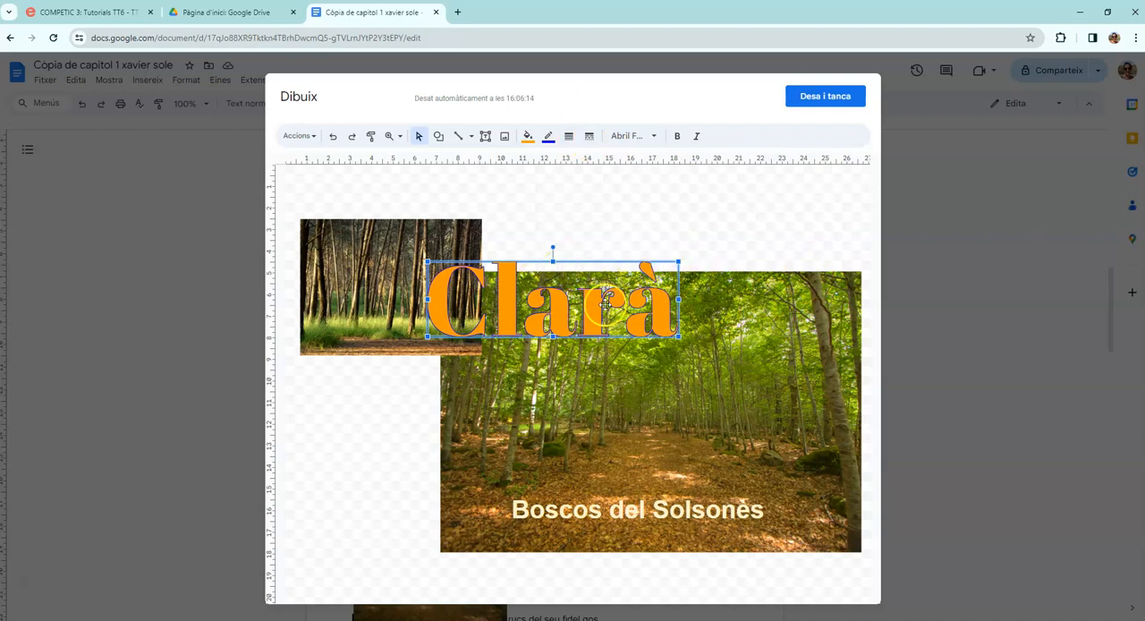
# Position the "Clarà" WordArt just above the forest path photo, beside the pine trunks photo, and save and close the drawing.
pyautogui.moveTo(660, 296); pyautogui.dragTo(738, 280)
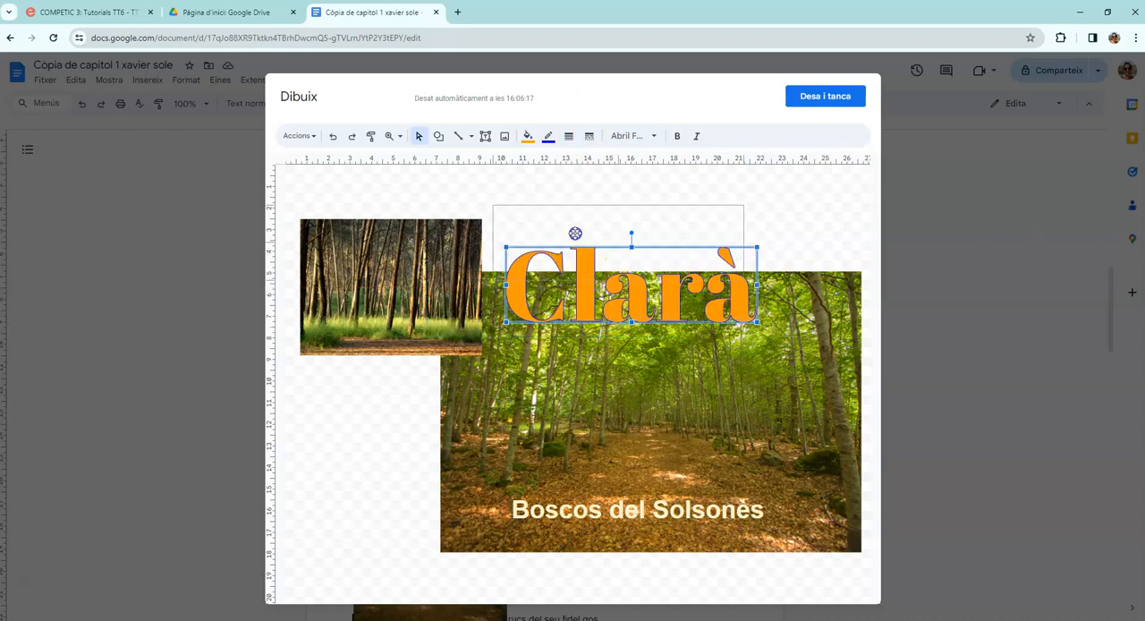
pyautogui.moveTo(588, 276); pyautogui.dragTo(580, 230)
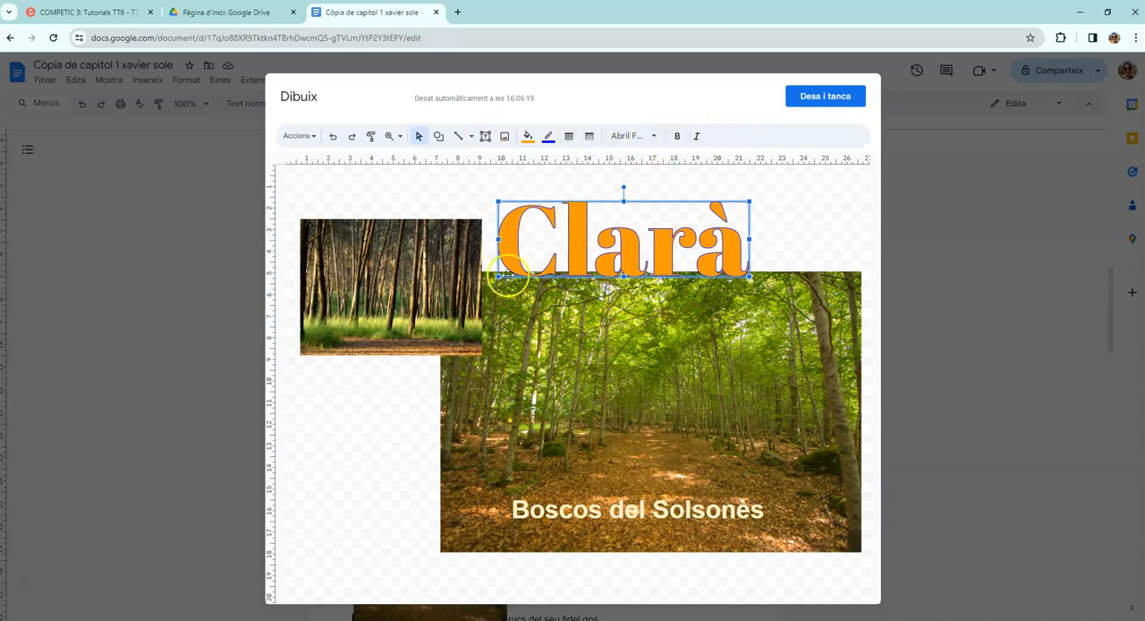
pyautogui.click(300, 136)
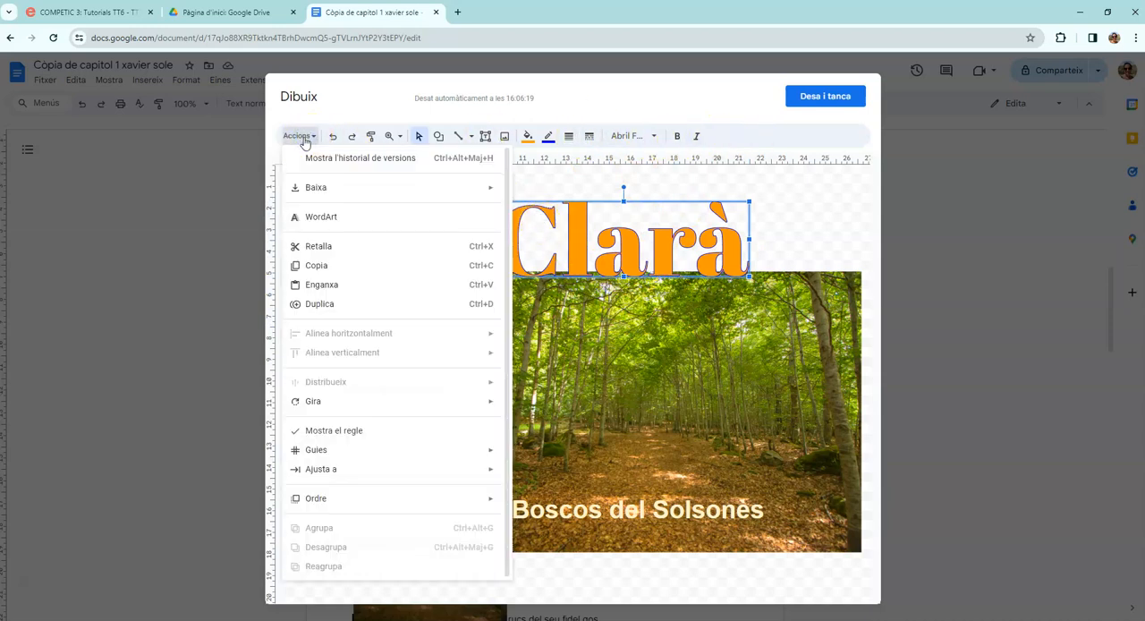
pyautogui.click(664, 258)
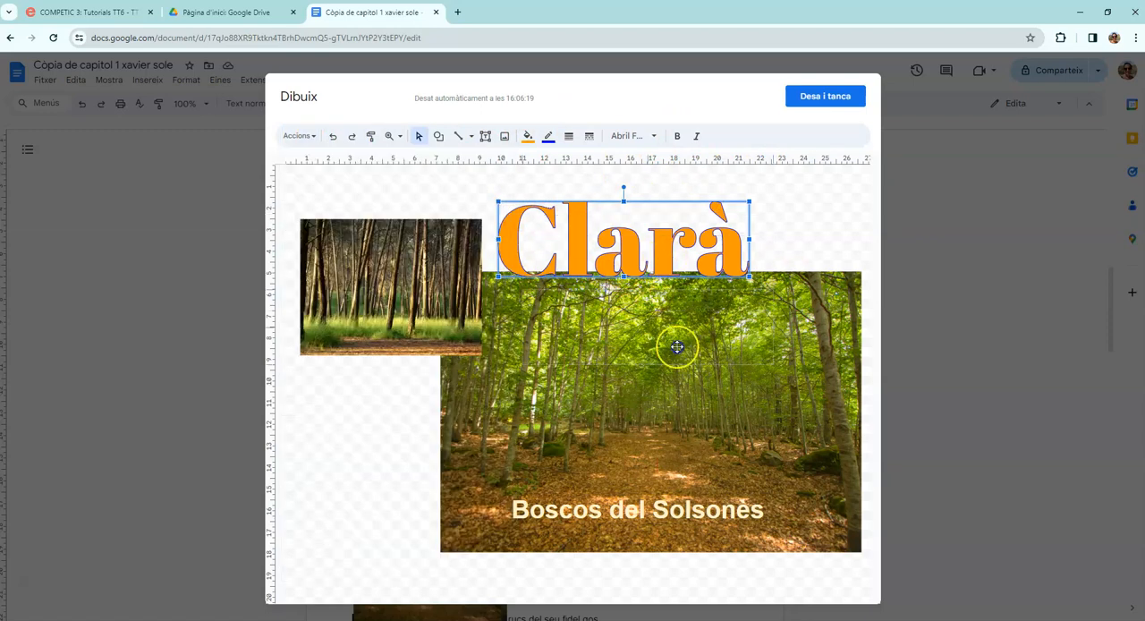
pyautogui.moveTo(665, 261)
pyautogui.mouseDown()
pyautogui.moveTo(719, 256)
pyautogui.moveTo(663, 247)
pyautogui.mouseUp()
pyautogui.click(807, 217)
pyautogui.click(834, 105)
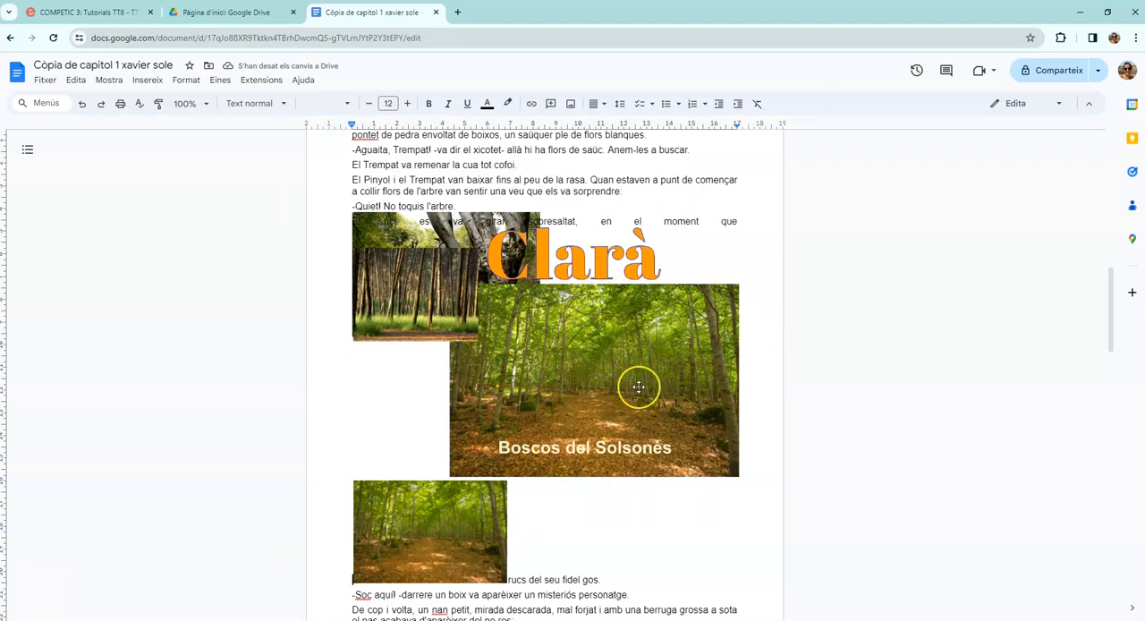
# Delete the small forest path photo below the drawing, and undo the accidental removal of the drawing itself.
pyautogui.click(441, 521)
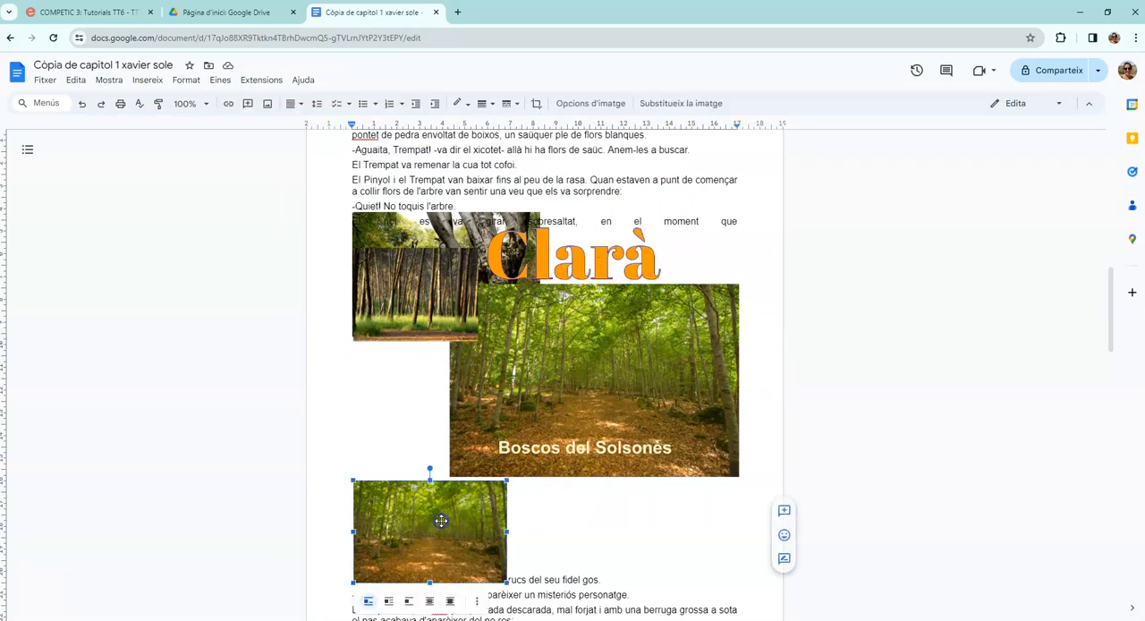
pyautogui.moveTo(441, 521); pyautogui.dragTo(368, 234)
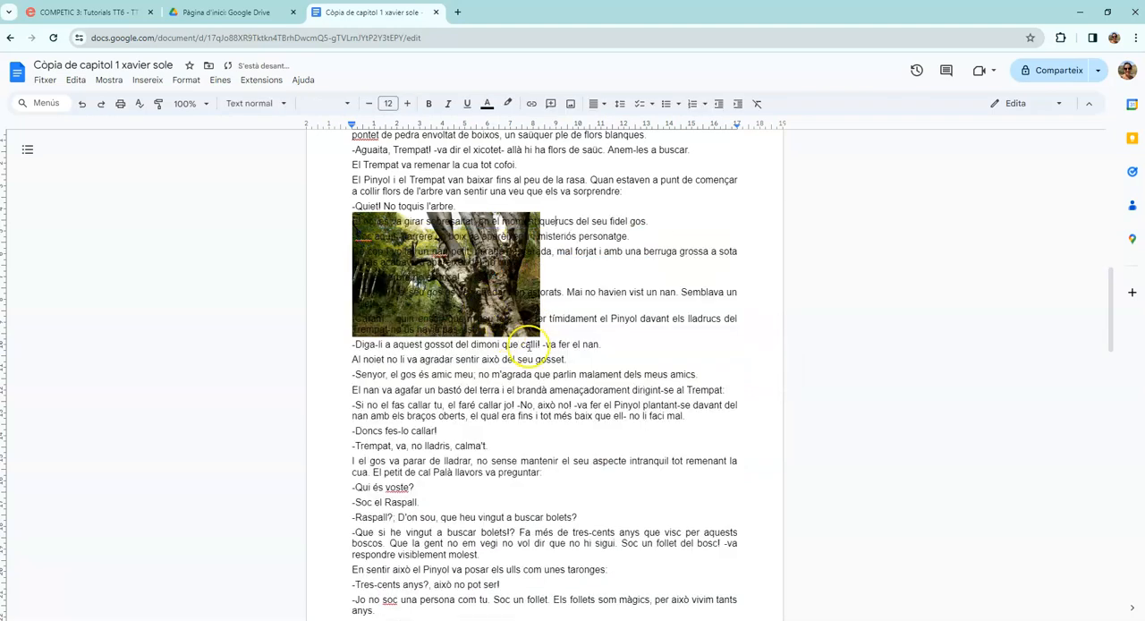
pyautogui.click(81, 104)
# Delete the tree trunk photo that lies behind the drawing, and select the drawing.
pyautogui.click(479, 219)
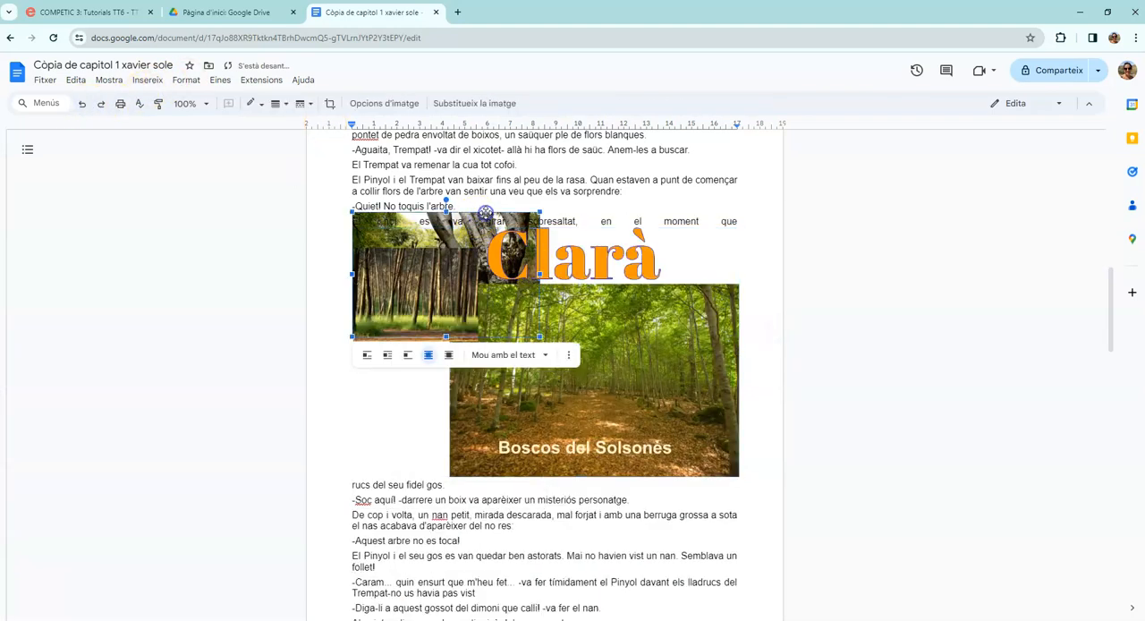
pyautogui.press('Delete')
pyautogui.click(532, 345)
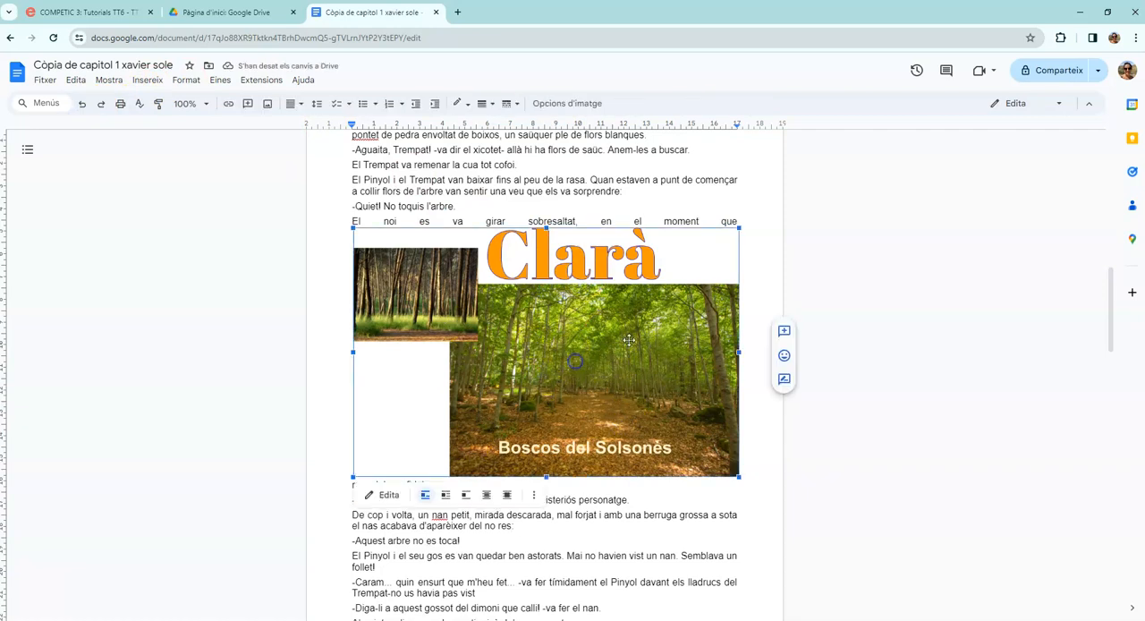
pyautogui.click(403, 219)
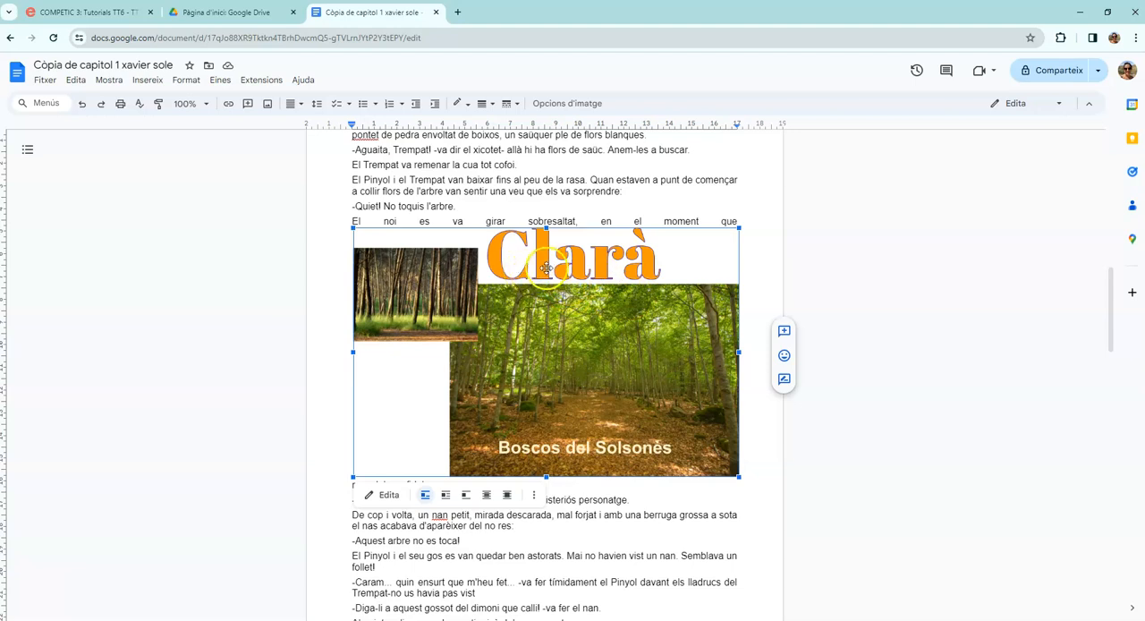
pyautogui.scroll(3, 538, 291)
pyautogui.scroll(-3, 586, 308)
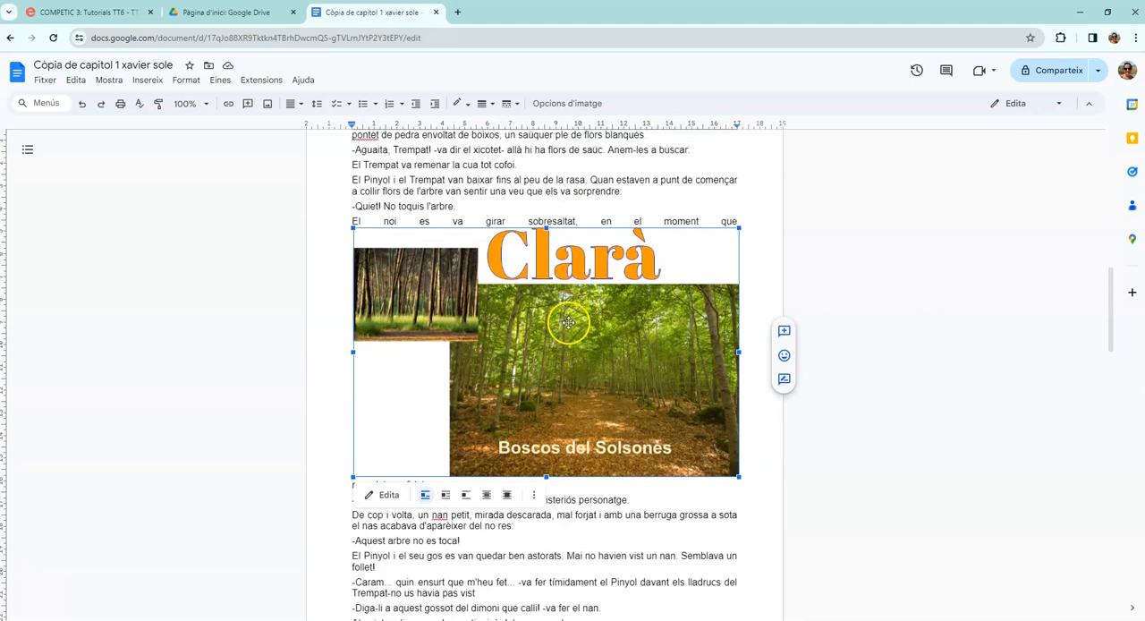